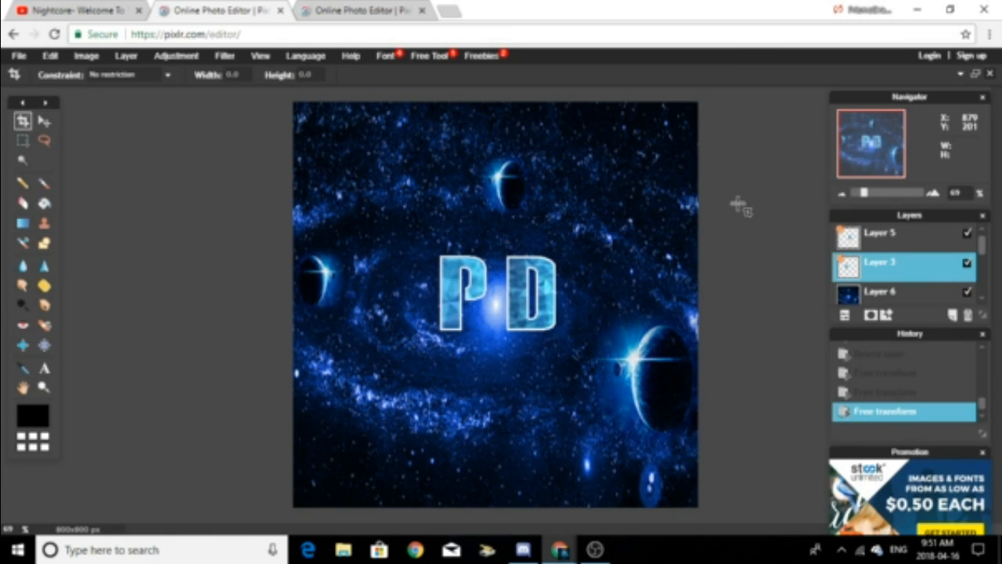
# Create a new 800 x 800 px image with a transparent background in the second Pixlr editor and maximize its canvas
pyautogui.click(586, 334)
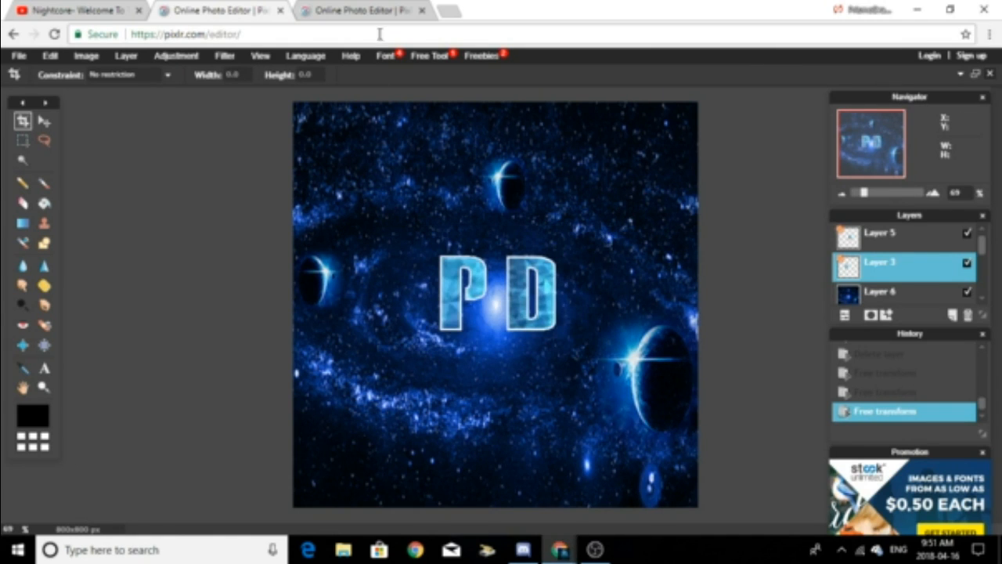
pyautogui.click(331, 7)
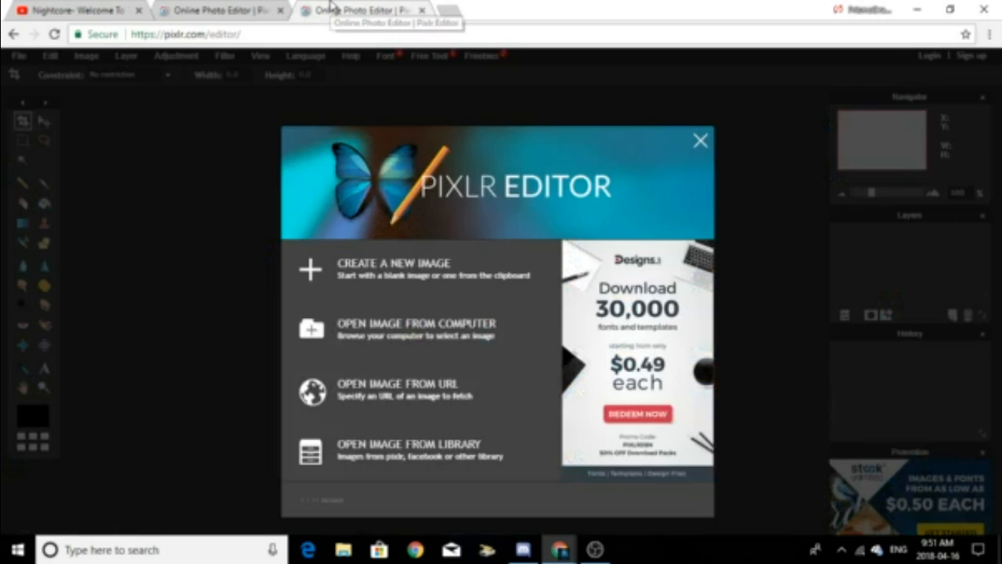
pyautogui.click(378, 280)
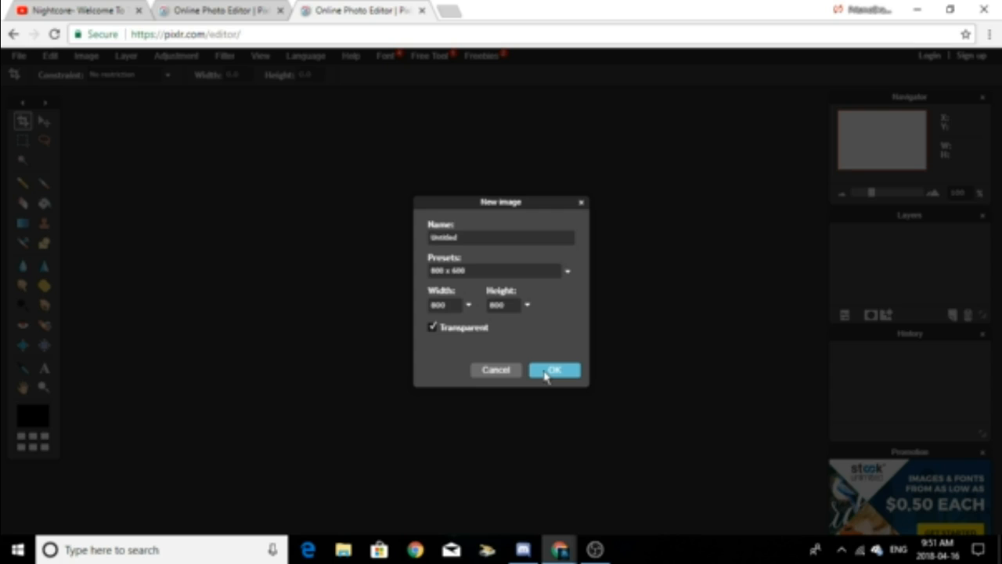
pyautogui.click(546, 372)
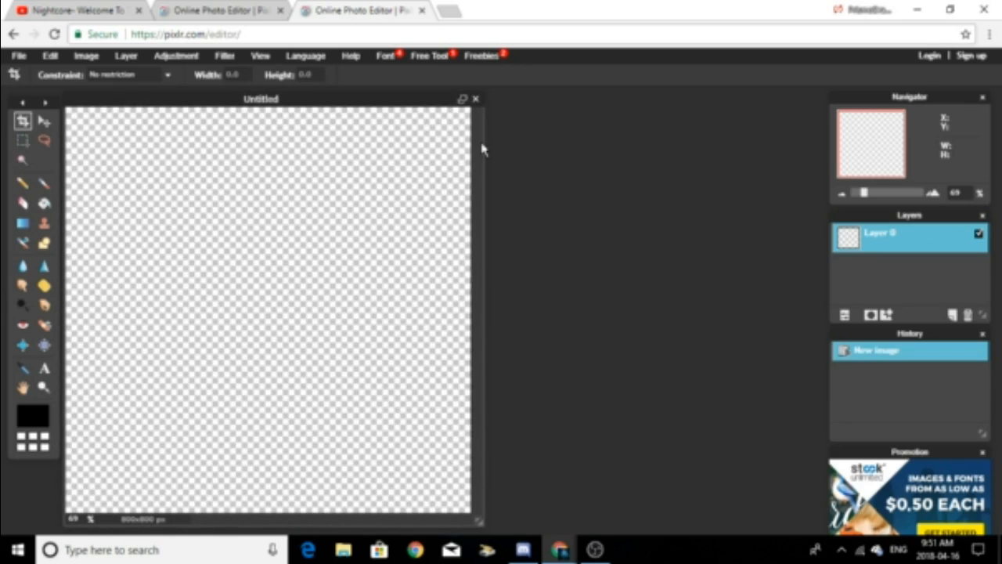
pyautogui.click(463, 101)
# Add a text layer reading "P" at size 313 and place it just above and left of the canvas centre
pyautogui.click(44, 367)
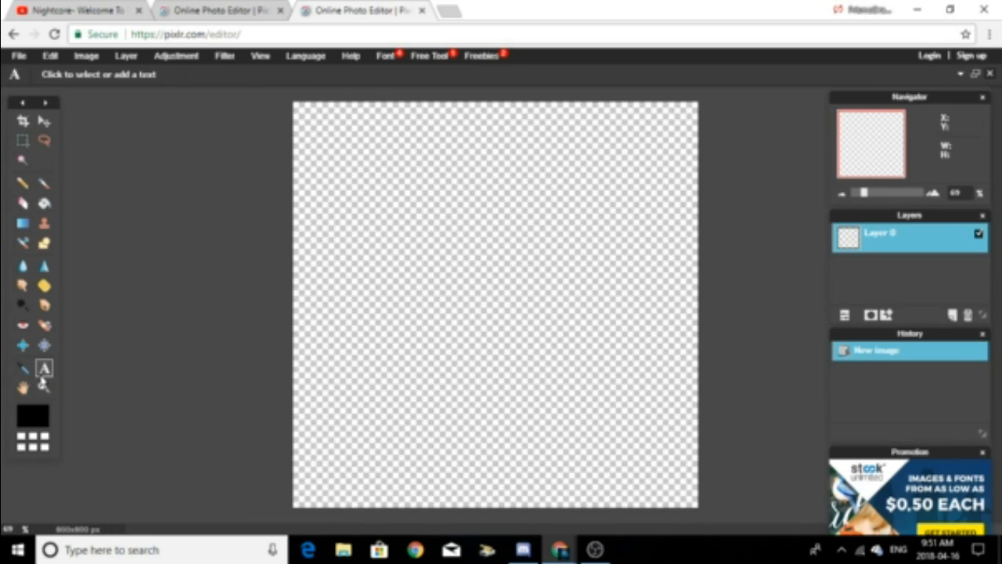
pyautogui.click(443, 280)
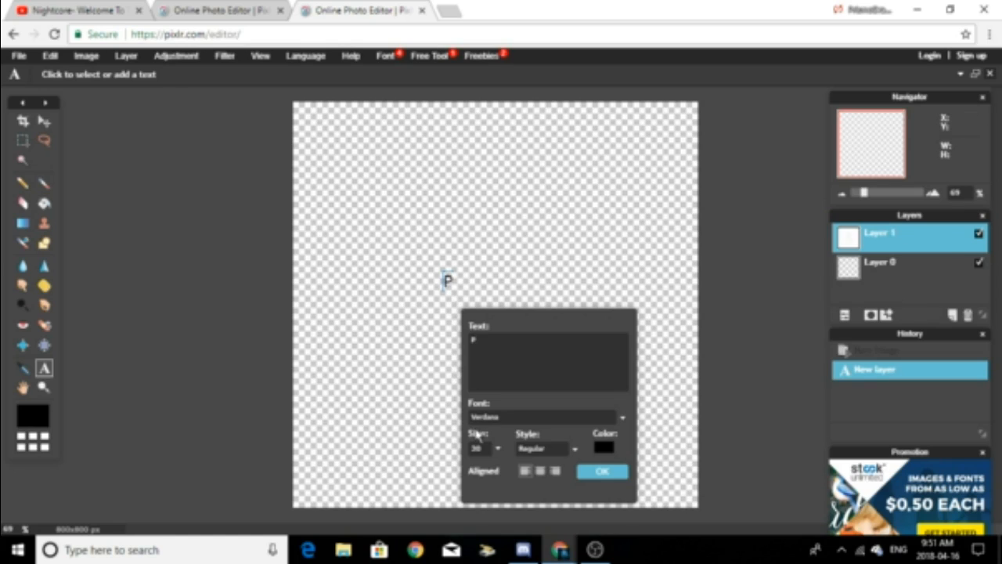
pyautogui.click(497, 450)
pyautogui.moveTo(433, 469); pyautogui.dragTo(450, 469)
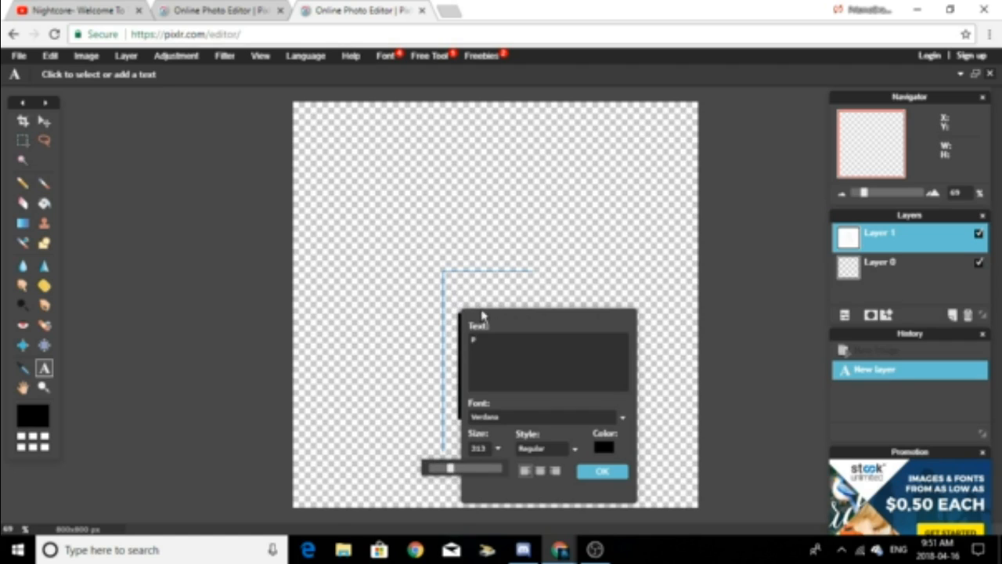
pyautogui.moveTo(452, 240); pyautogui.dragTo(436, 223)
# Set the font of the letter P to Call Of Ops Duty, with the text settings moved clear of the letter
pyautogui.click(550, 419)
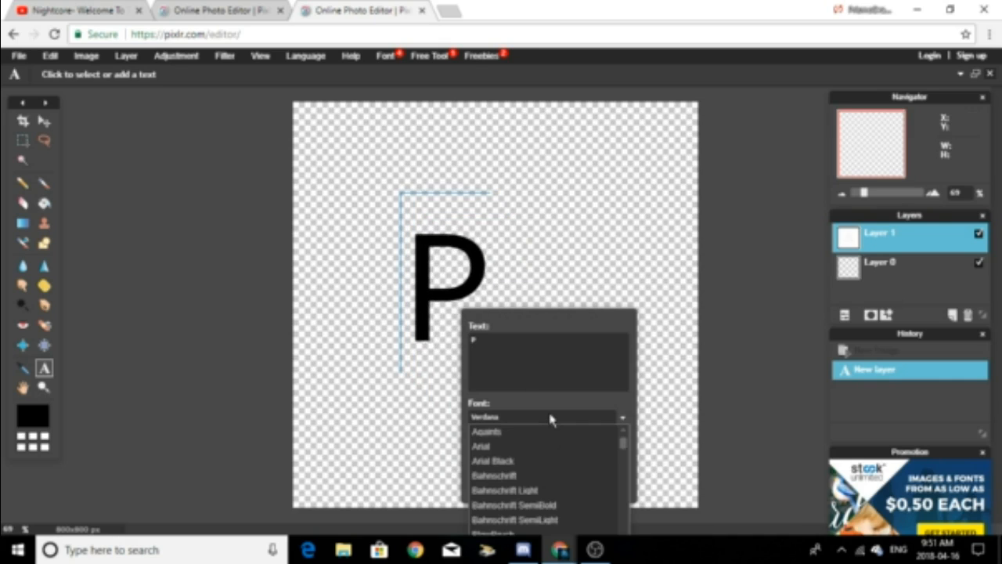
pyautogui.moveTo(547, 321); pyautogui.dragTo(626, 191)
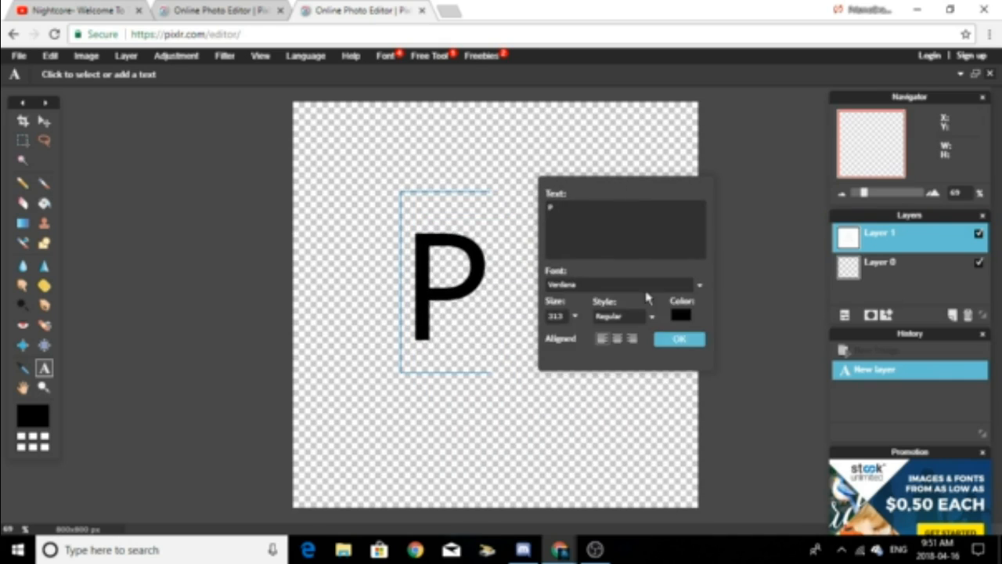
pyautogui.click(617, 292)
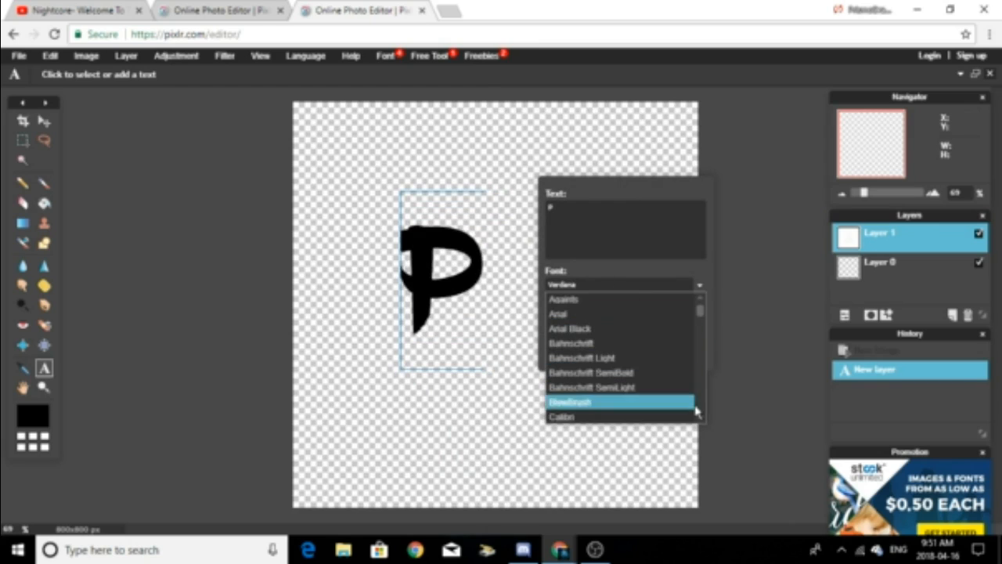
pyautogui.scroll(-9, 699, 420)
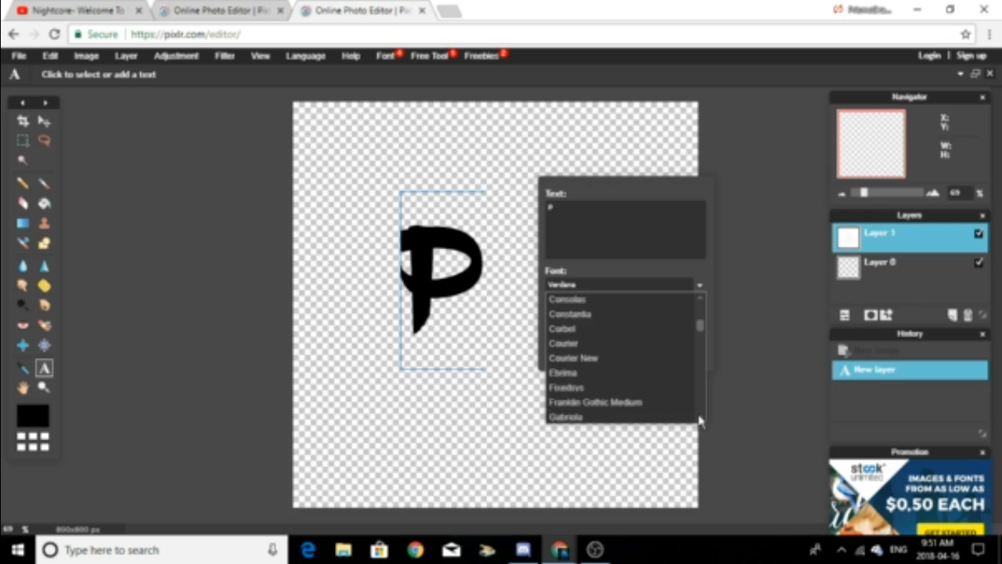
pyautogui.moveTo(699, 349); pyautogui.dragTo(700, 323)
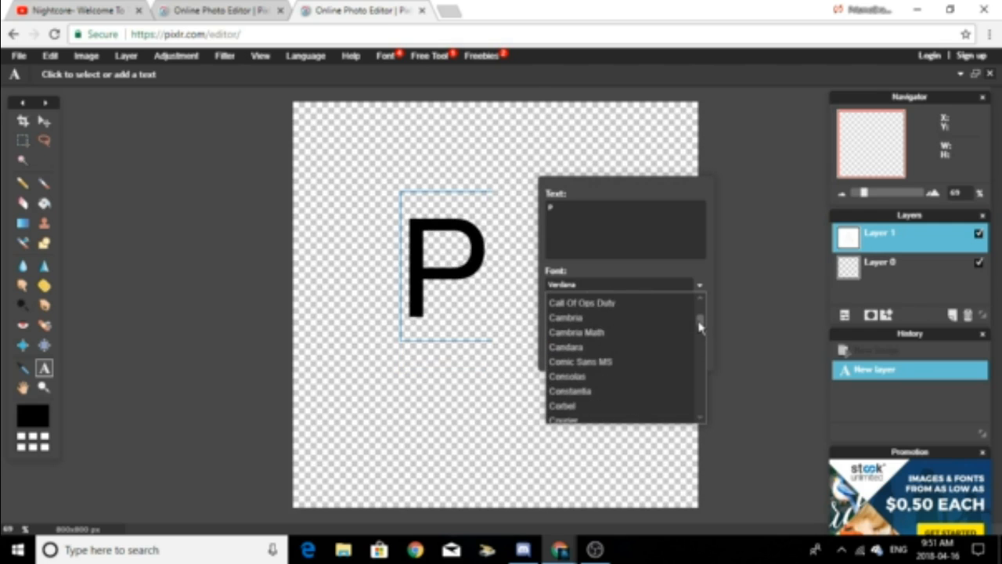
pyautogui.click(621, 305)
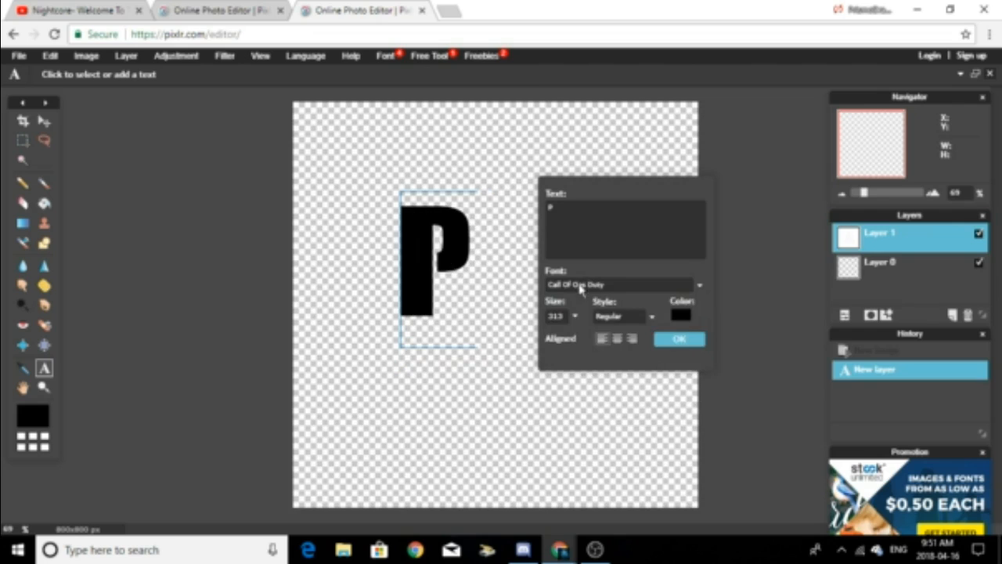
# Colour the letter P very light pink, RGB 237, 221, 221, and finish the text
pyautogui.click(678, 316)
pyautogui.click(413, 185)
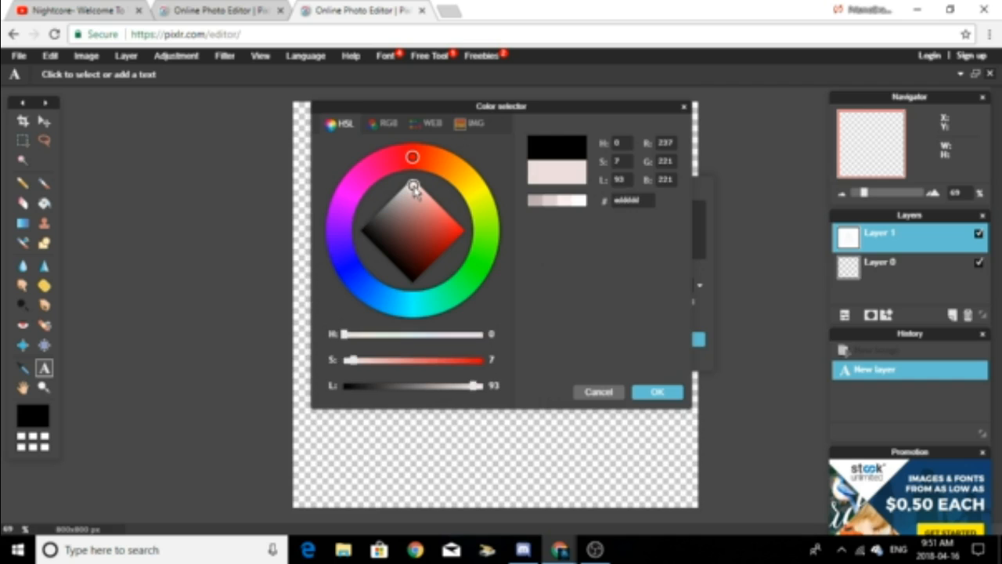
pyautogui.click(661, 392)
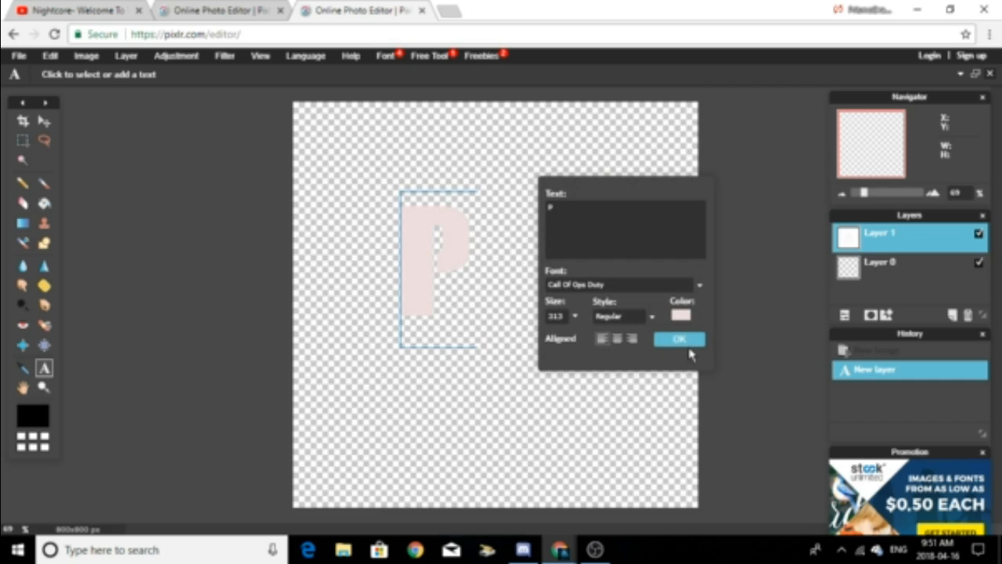
pyautogui.click(679, 339)
# Add a second text layer reading "D" at size 313 and align it beside the P
pyautogui.click(532, 270)
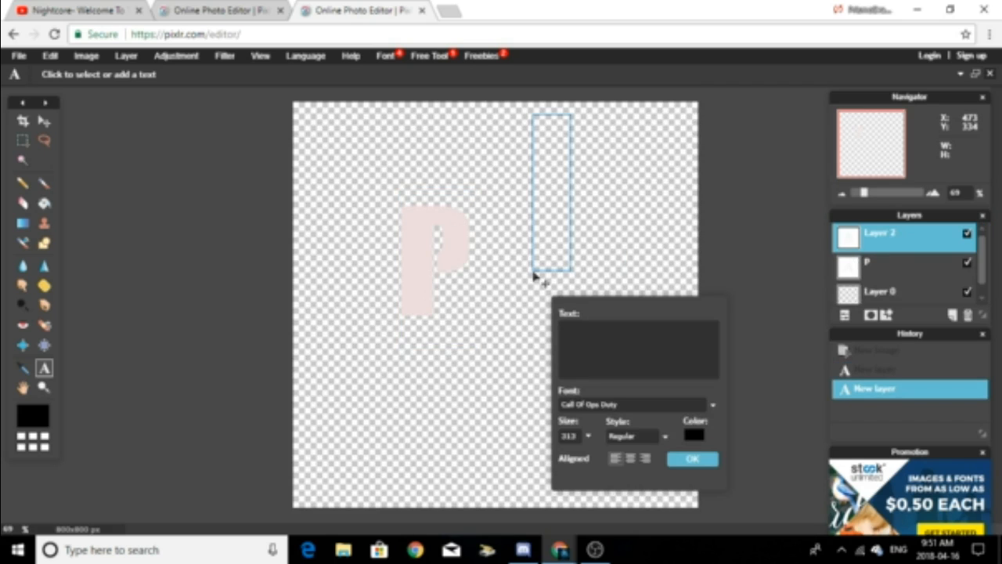
pyautogui.moveTo(544, 242); pyautogui.dragTo(502, 310)
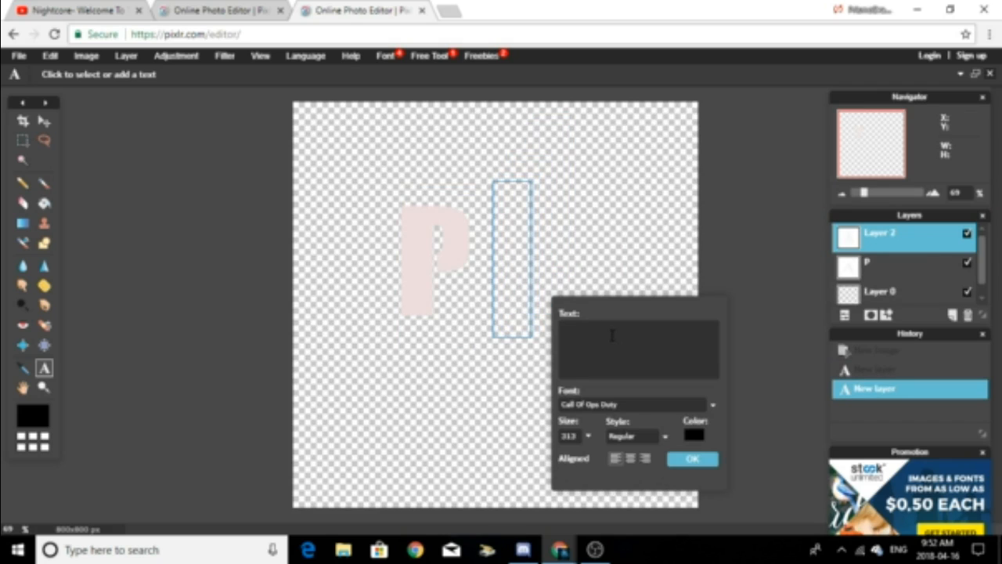
pyautogui.click(604, 336)
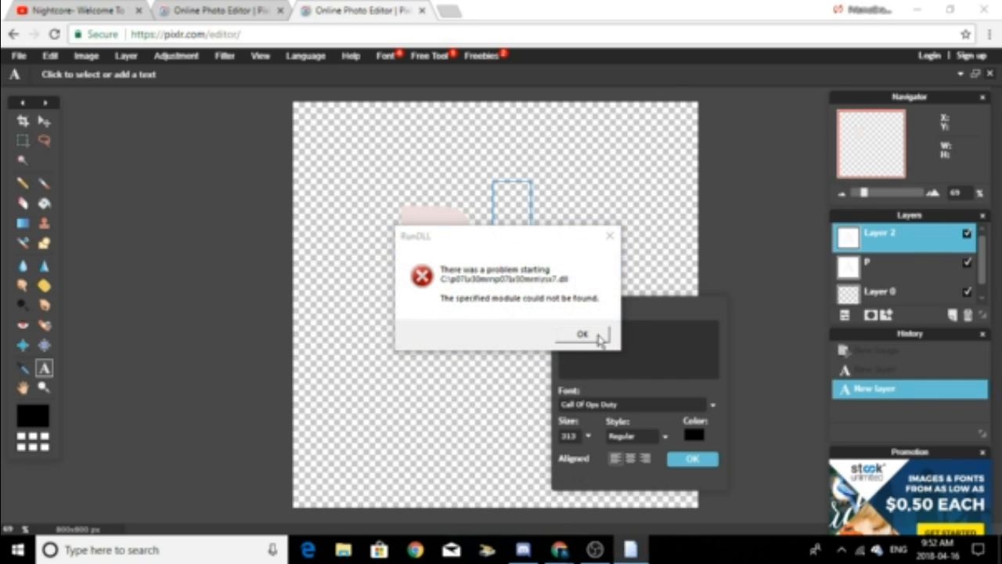
pyautogui.write('D')
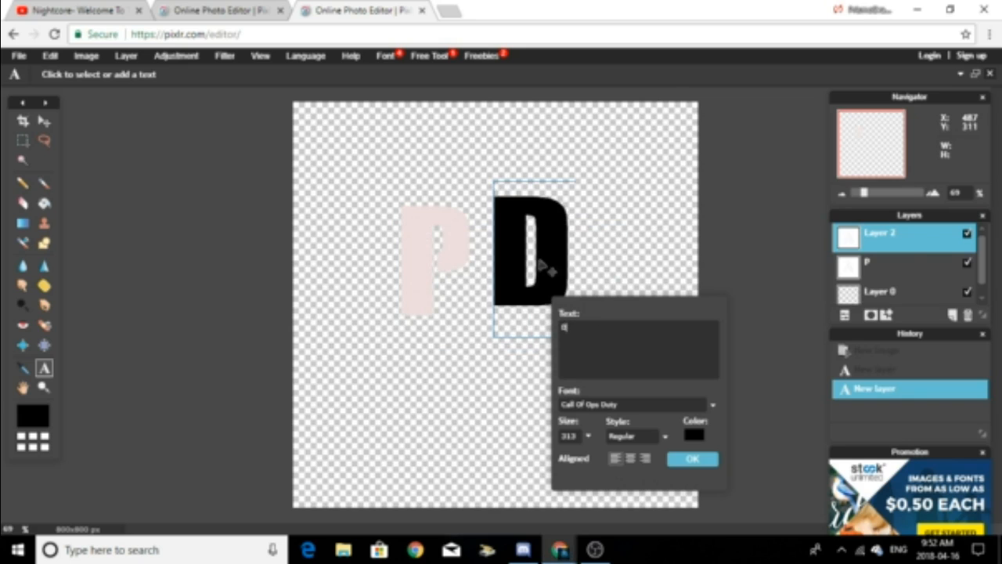
pyautogui.moveTo(510, 232); pyautogui.dragTo(514, 247)
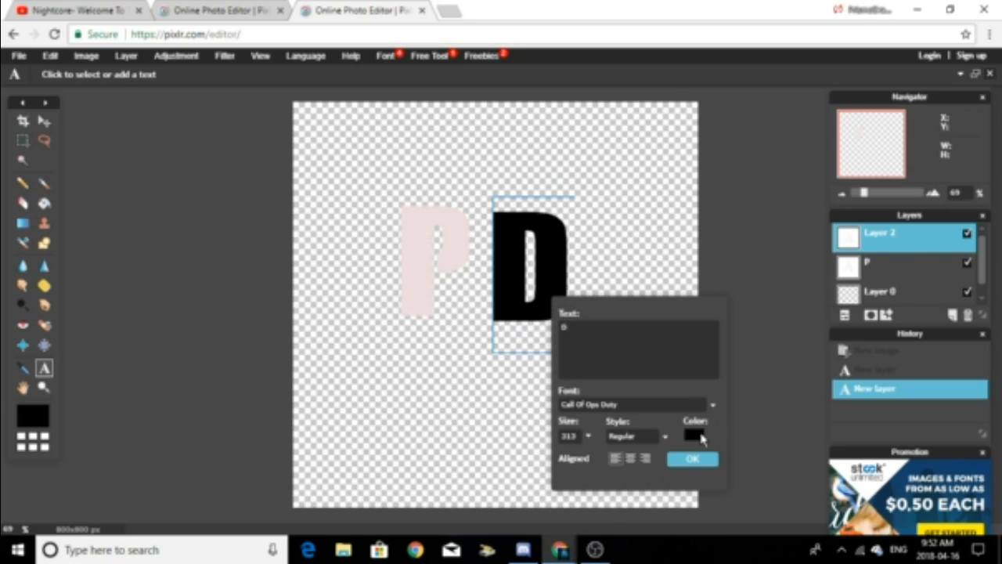
# Colour the letter D near-white, RGB 242, 235, 235, and finish the text
pyautogui.click(699, 436)
pyautogui.click(412, 183)
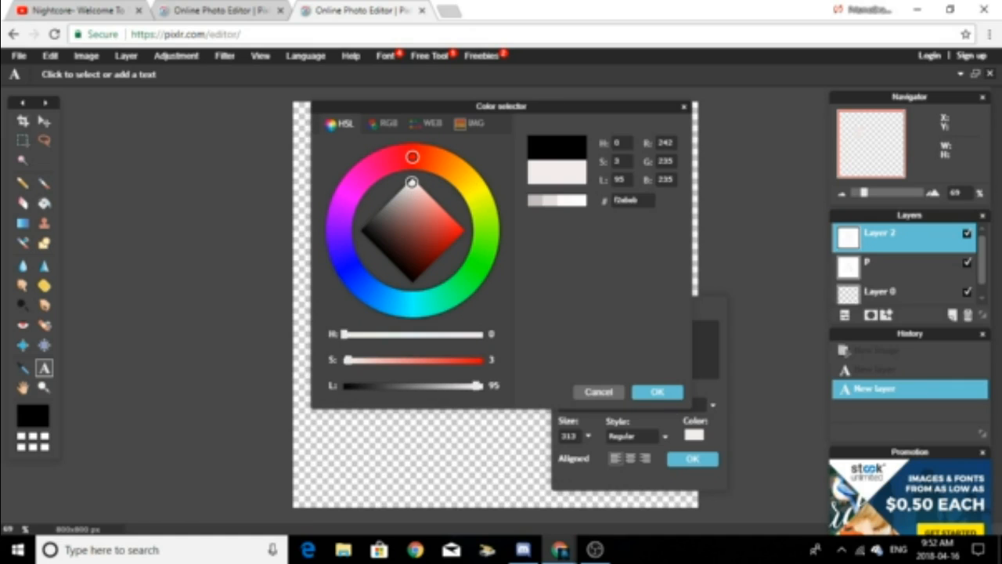
pyautogui.click(654, 391)
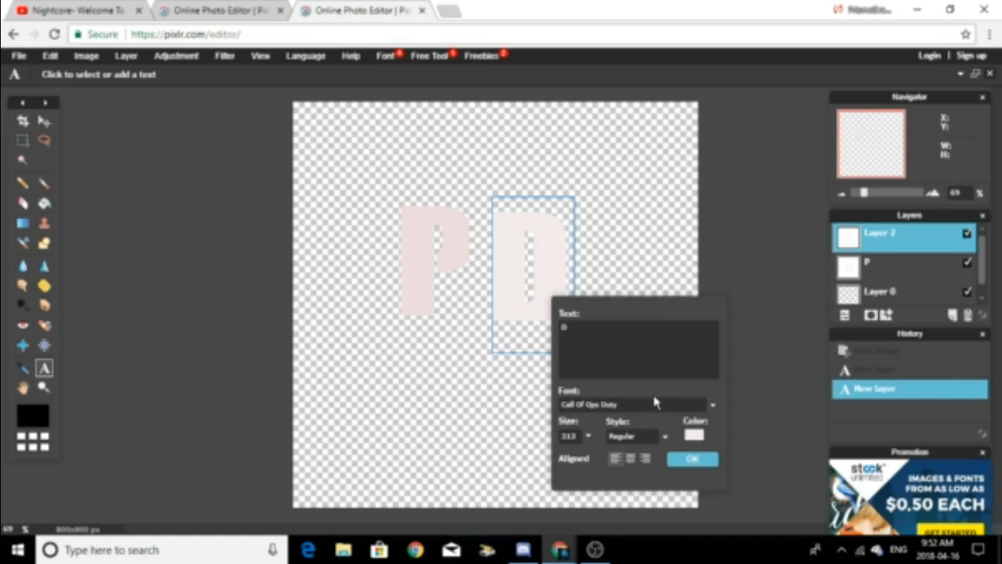
pyautogui.click(693, 460)
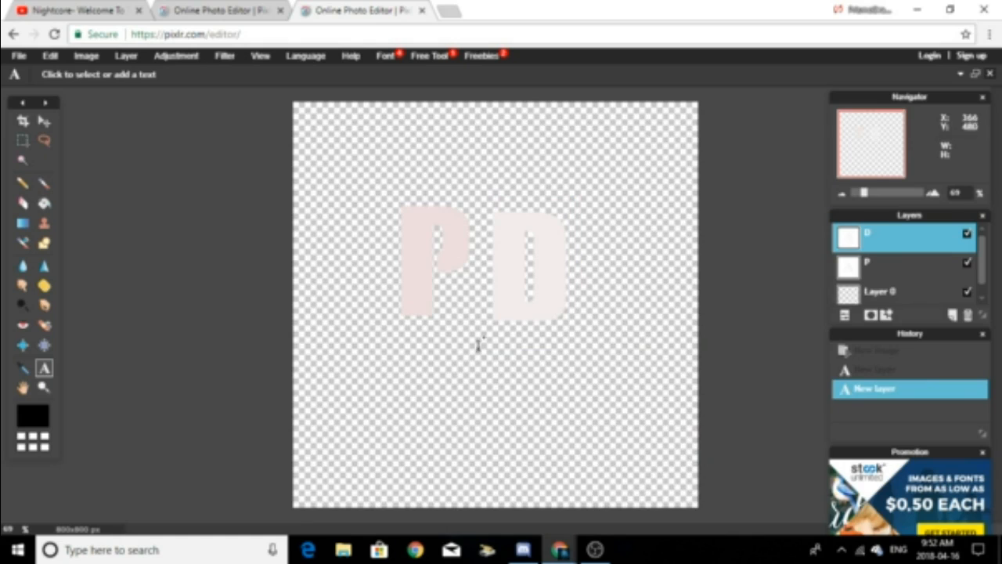
# Rasterize the D text layer and the P text layer
pyautogui.rightClick(883, 241)
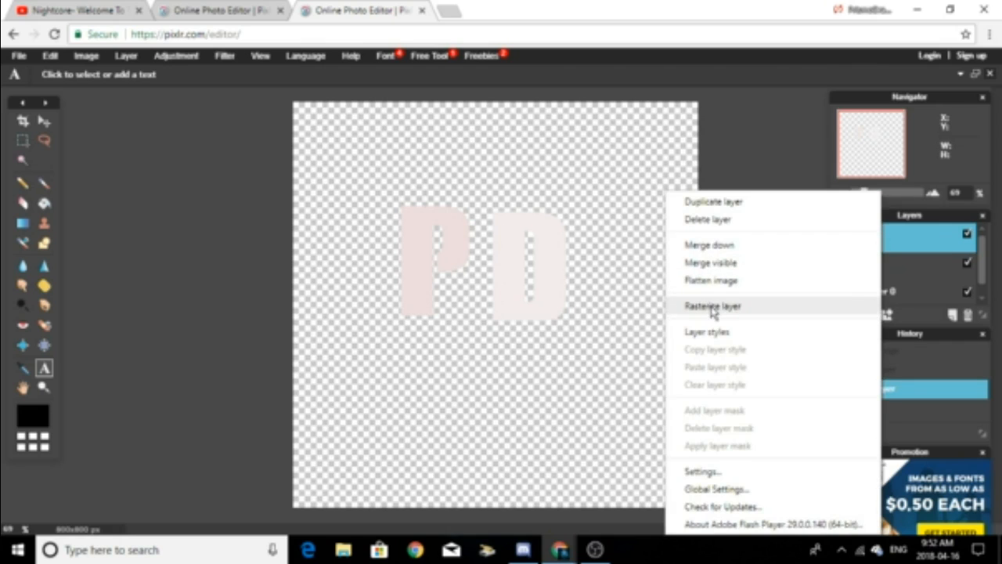
pyautogui.click(773, 307)
pyautogui.click(847, 270)
pyautogui.rightClick(849, 271)
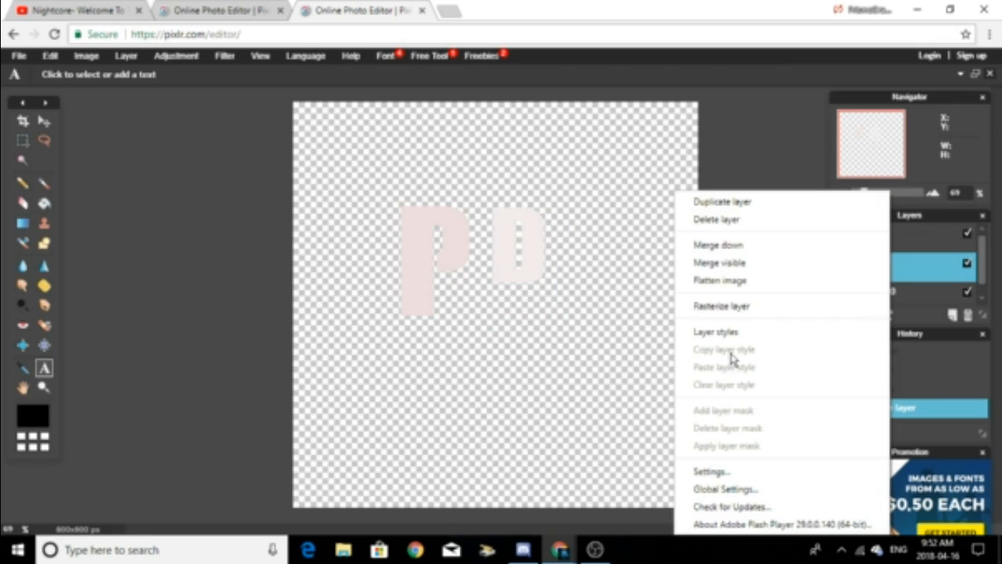
pyautogui.click(745, 306)
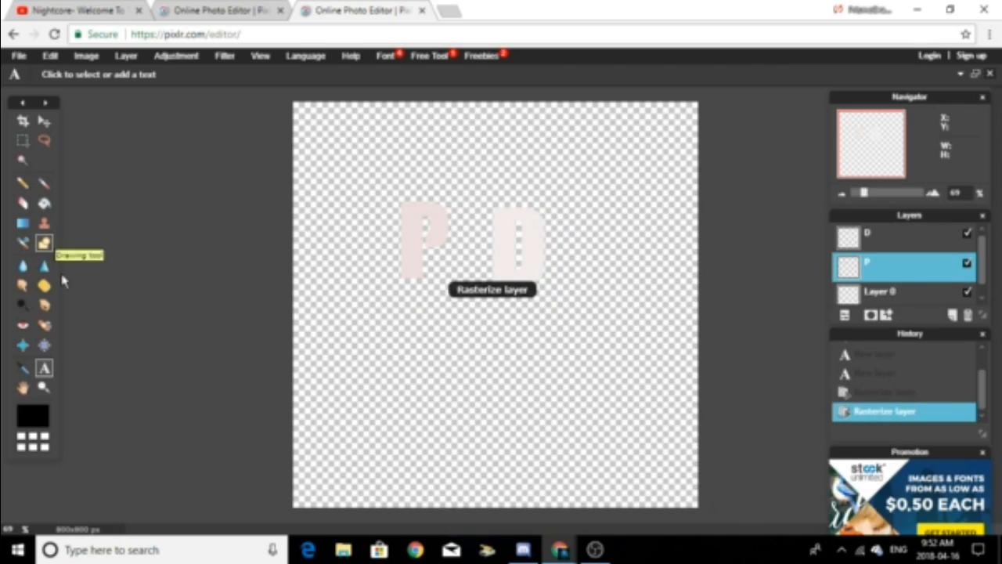
# Open the blue texture picture "download (1)" from the Pictures folder as a new layer above P
pyautogui.click(121, 55)
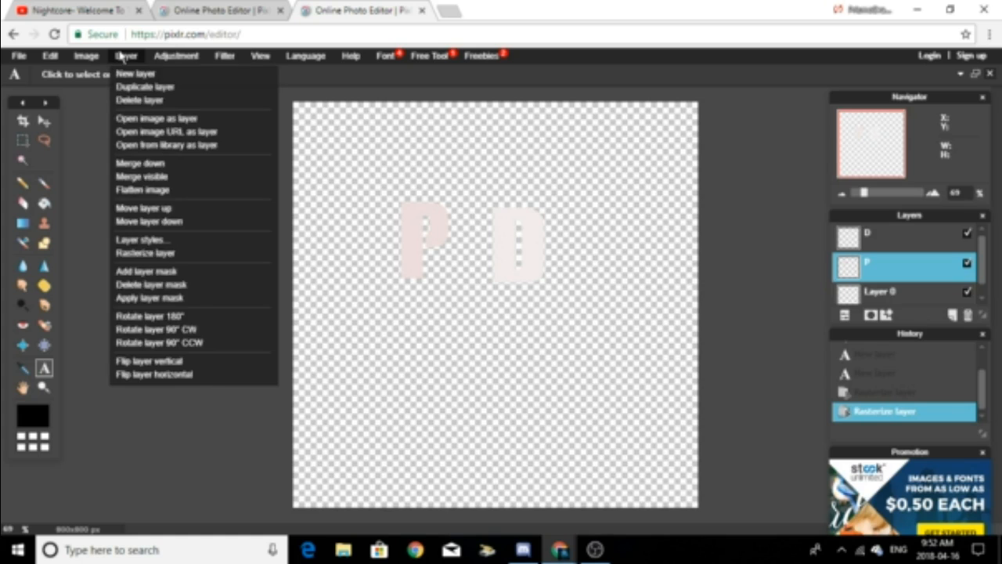
pyautogui.click(148, 119)
pyautogui.click(269, 215)
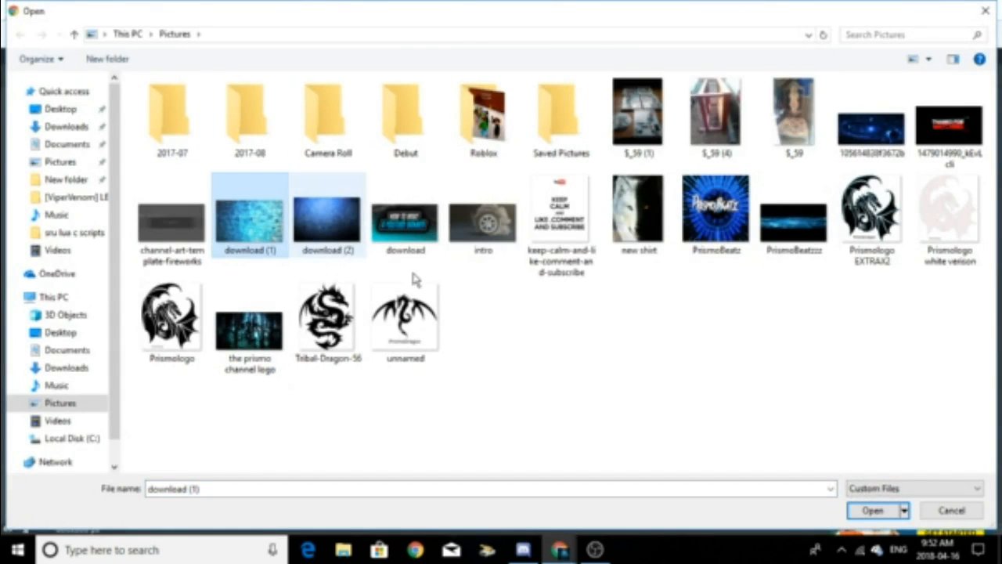
pyautogui.click(873, 509)
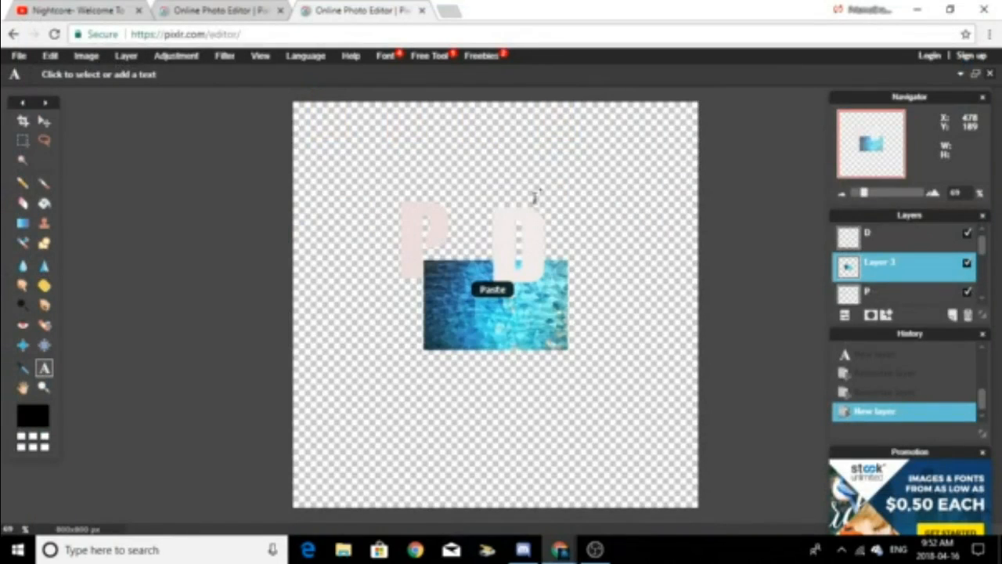
# Search Google Images for "polygon texture" in a new browser tab, browse the textures and return to the Pixlr image
pyautogui.click(448, 11)
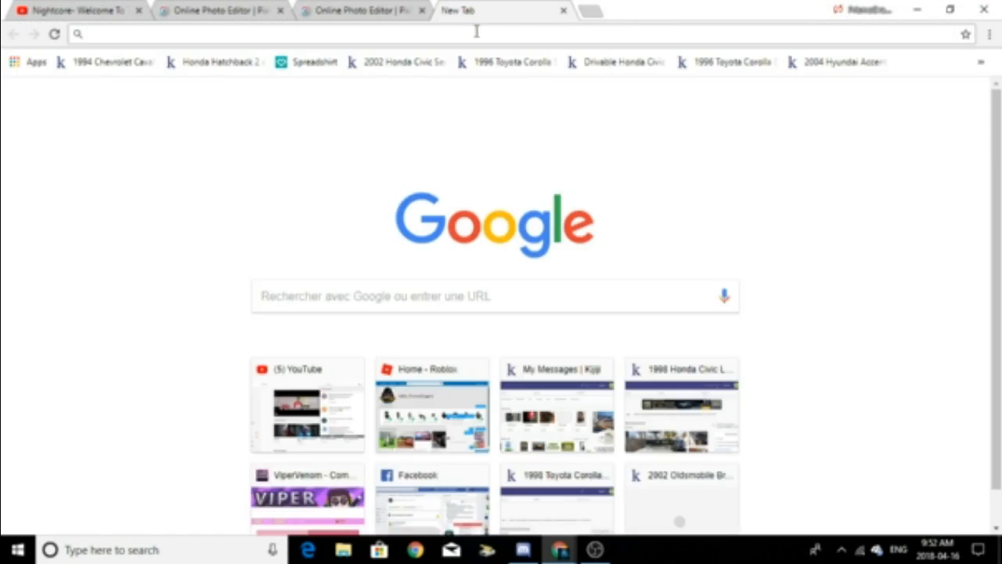
pyautogui.write('polygon texture')
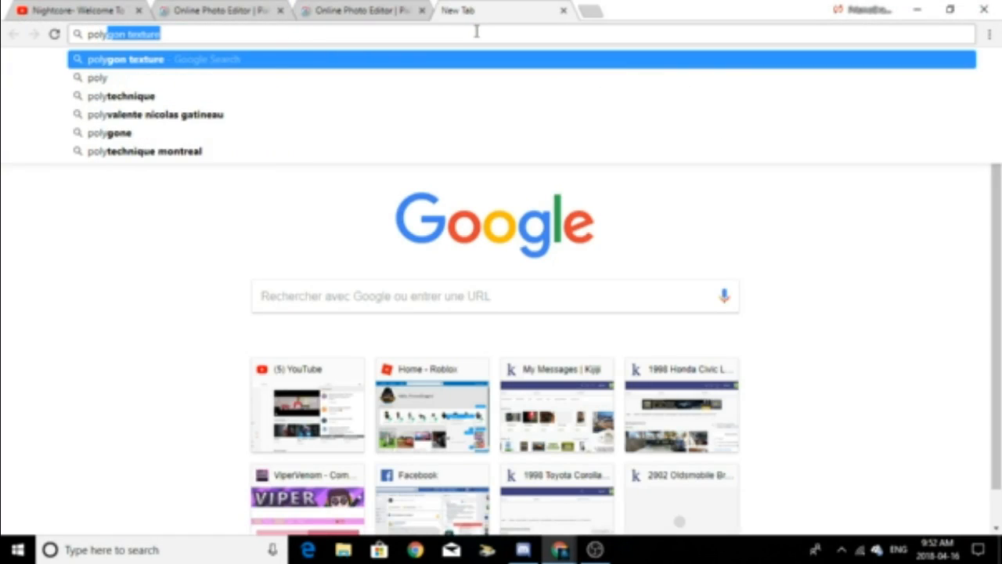
pyautogui.press('Return')
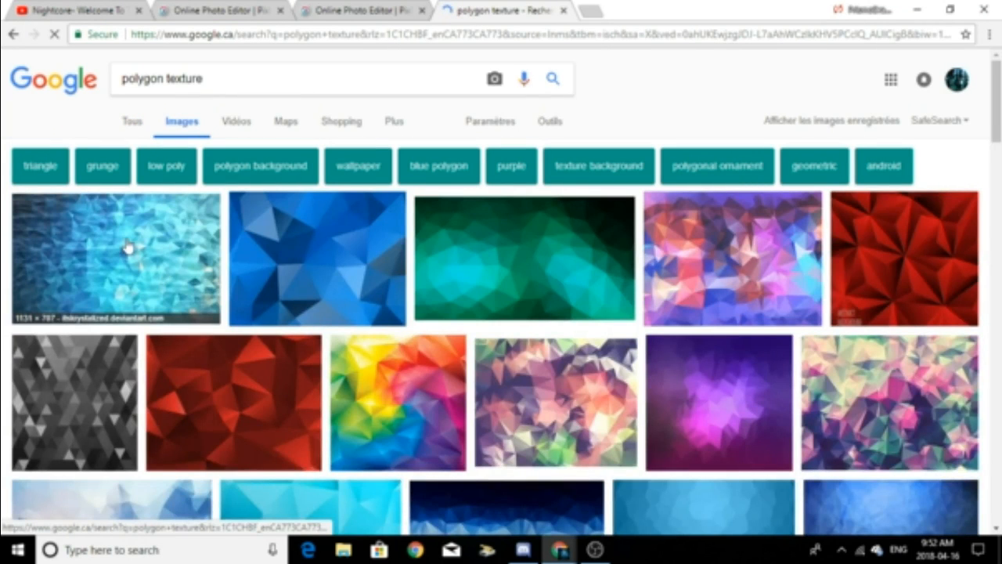
pyautogui.scroll(-6, 446, 302)
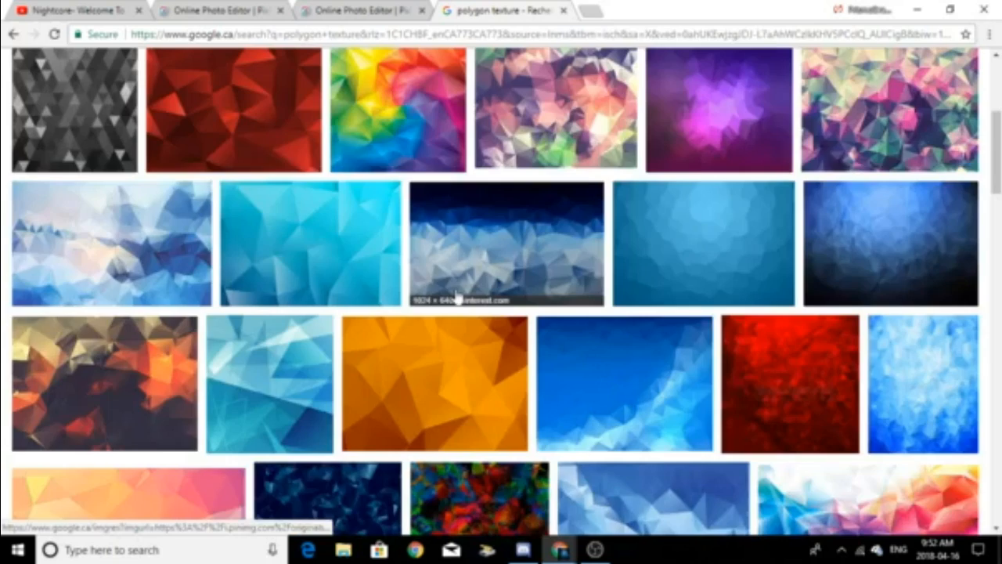
pyautogui.scroll(6, 456, 295)
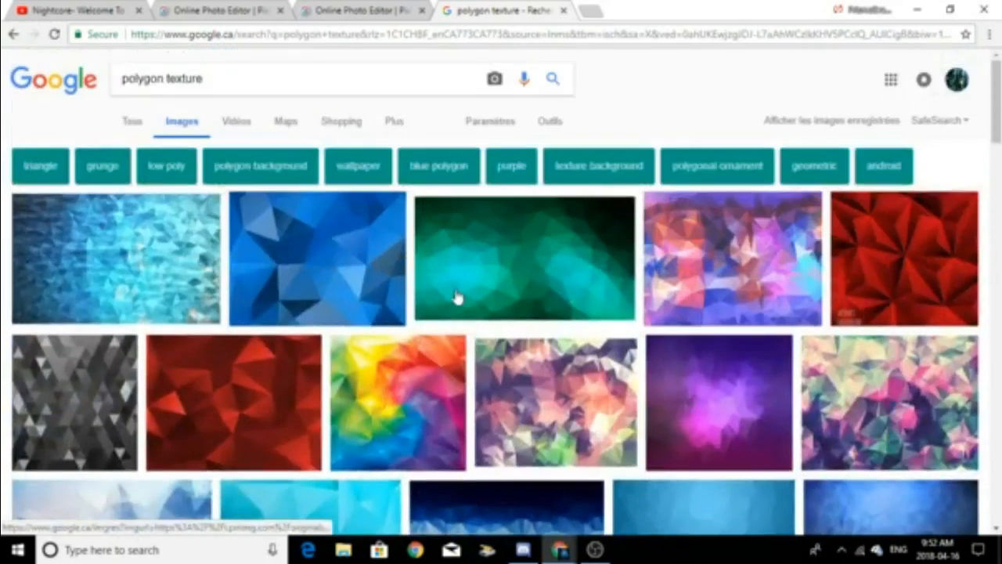
pyautogui.click(333, 11)
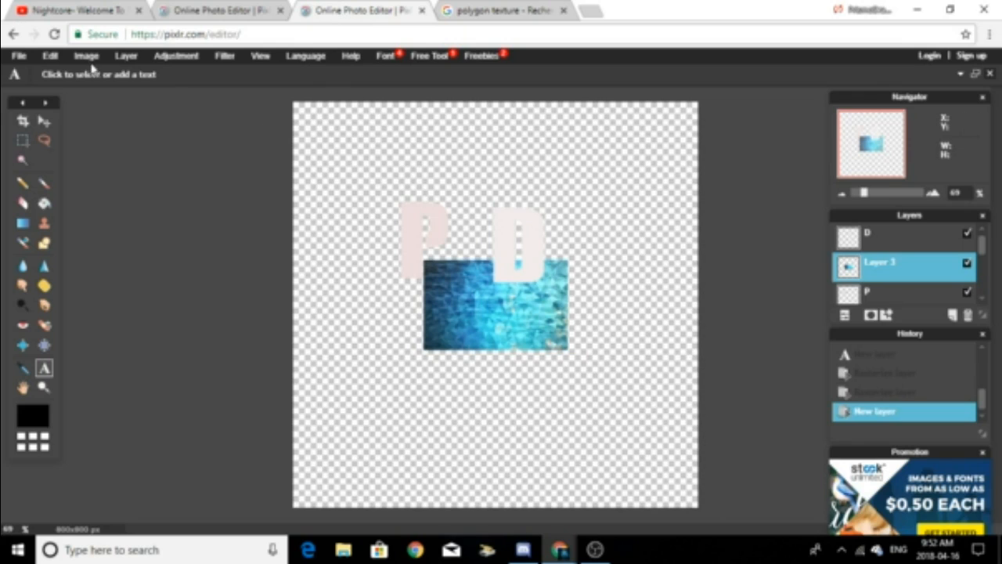
# Move, enlarge and slightly rotate the texture on Layer 3 with Free transform so it covers the letter P, and apply the changes
pyautogui.click(51, 56)
pyautogui.click(87, 161)
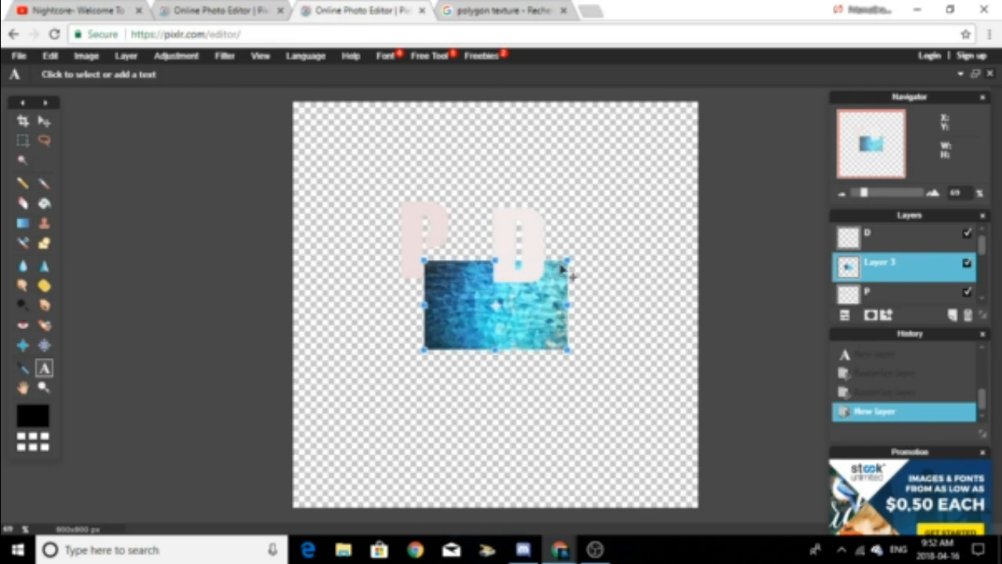
pyautogui.moveTo(545, 282); pyautogui.dragTo(450, 237)
pyautogui.moveTo(487, 194); pyautogui.dragTo(491, 149)
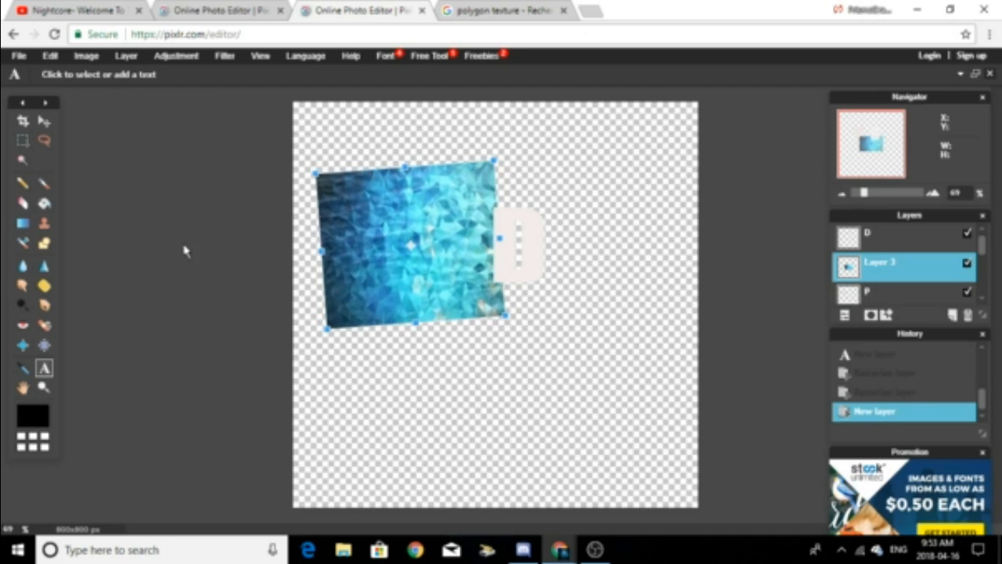
pyautogui.click(154, 245)
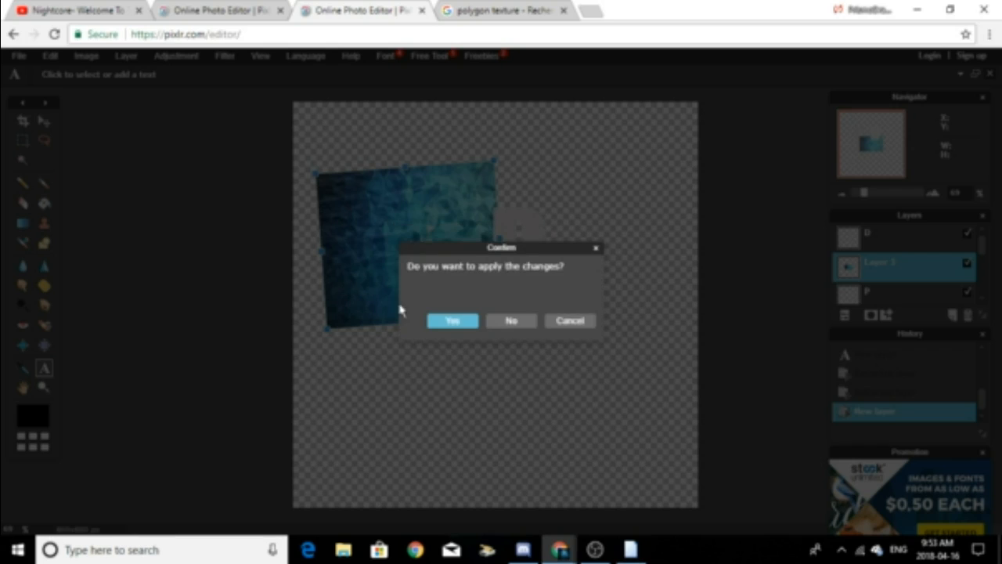
pyautogui.click(452, 322)
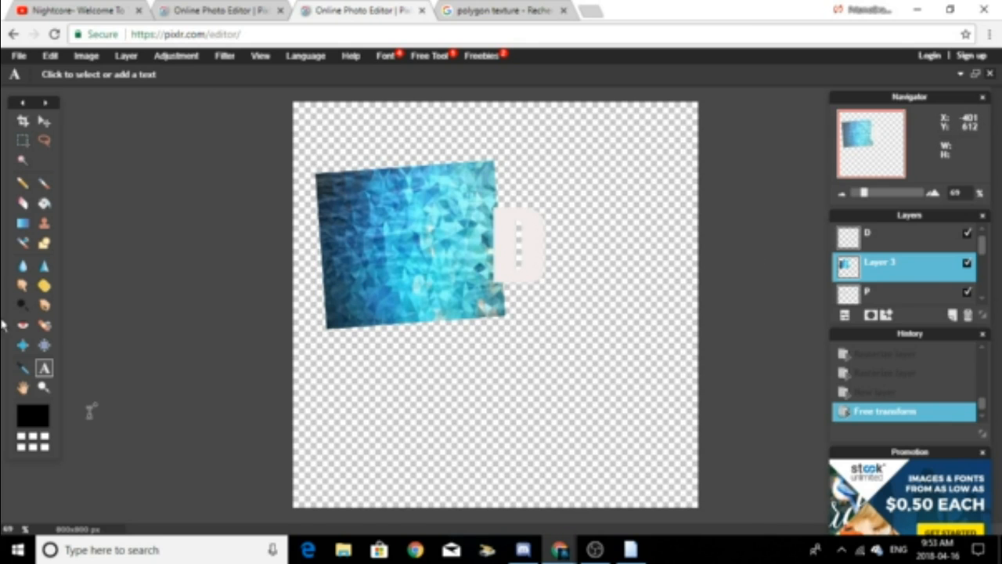
pyautogui.click(23, 162)
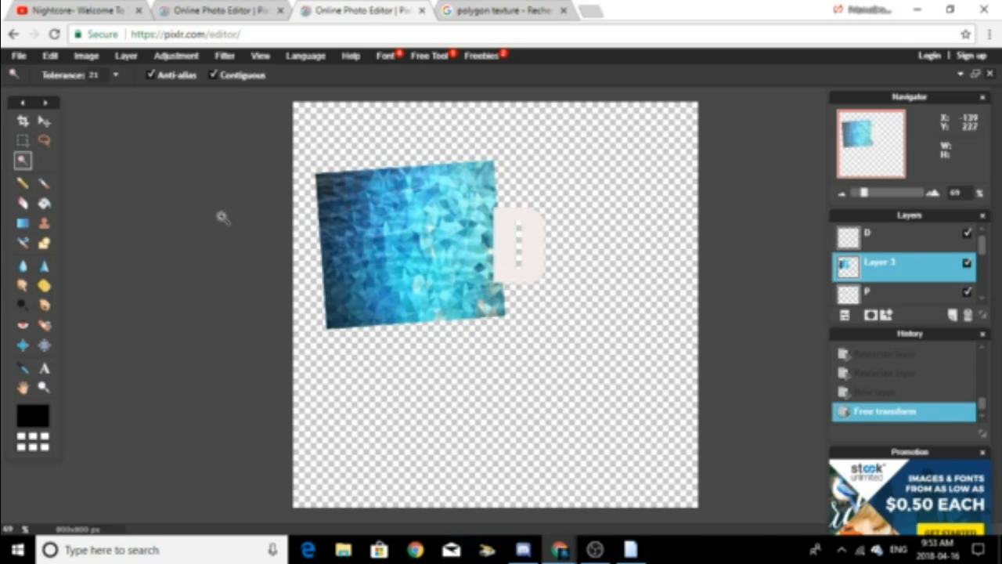
pyautogui.click(381, 228)
pyautogui.click(381, 227)
pyautogui.click(386, 244)
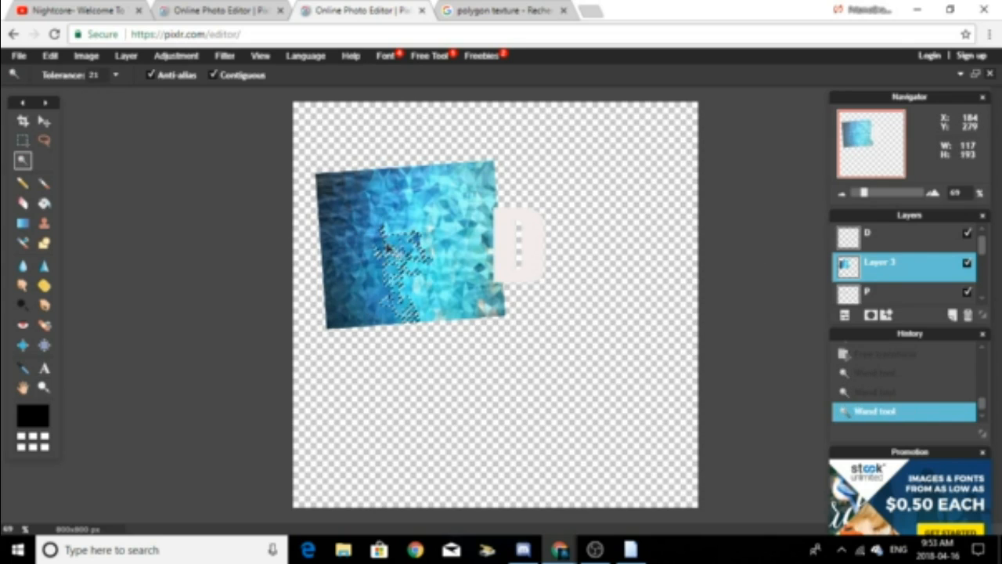
pyautogui.click(50, 55)
pyautogui.click(54, 73)
pyautogui.click(61, 73)
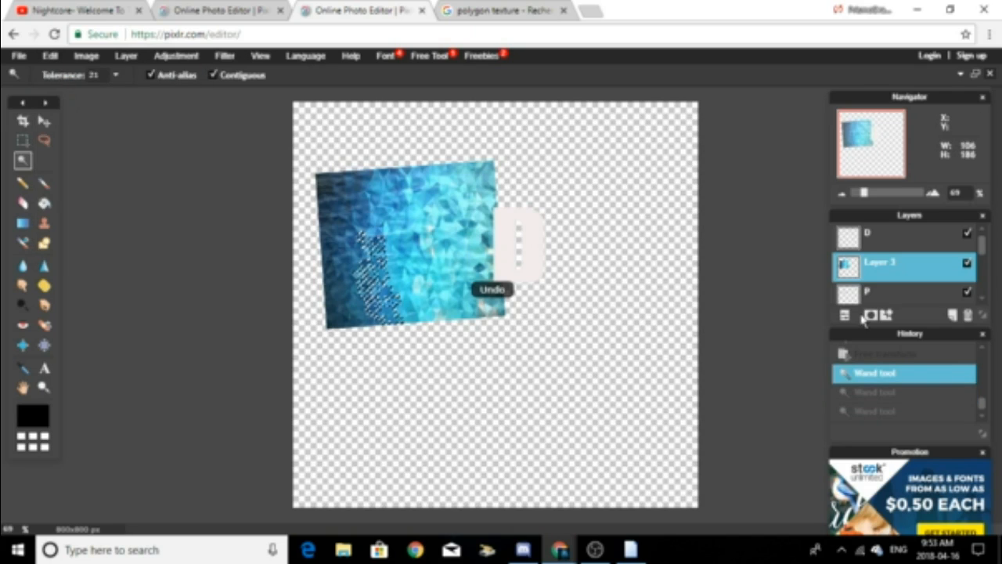
# Undo the remaining texture selection and select the shape of the letter P on the P layer with the Wand tool
pyautogui.click(877, 293)
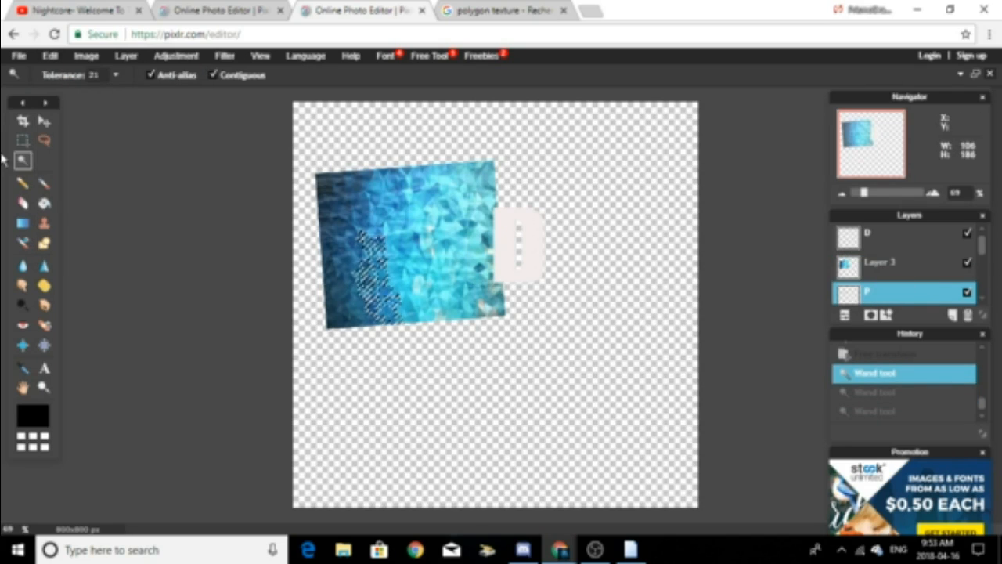
pyautogui.click(50, 55)
pyautogui.click(53, 73)
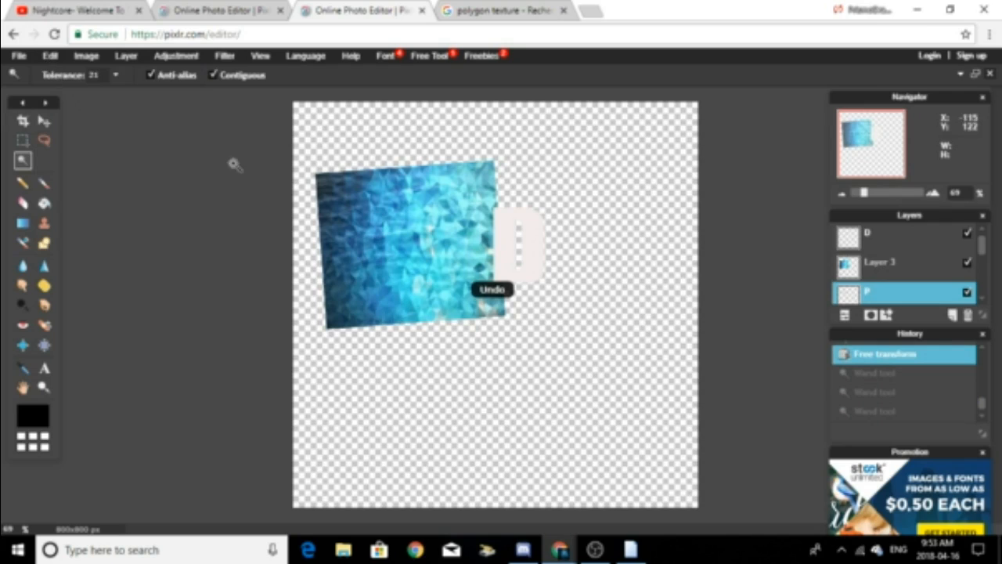
pyautogui.click(386, 247)
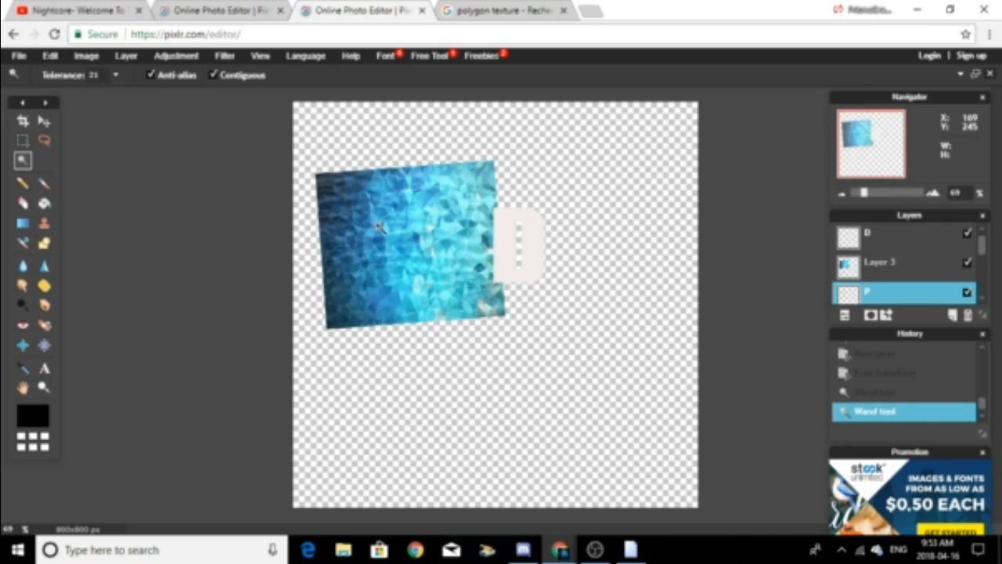
pyautogui.click(403, 253)
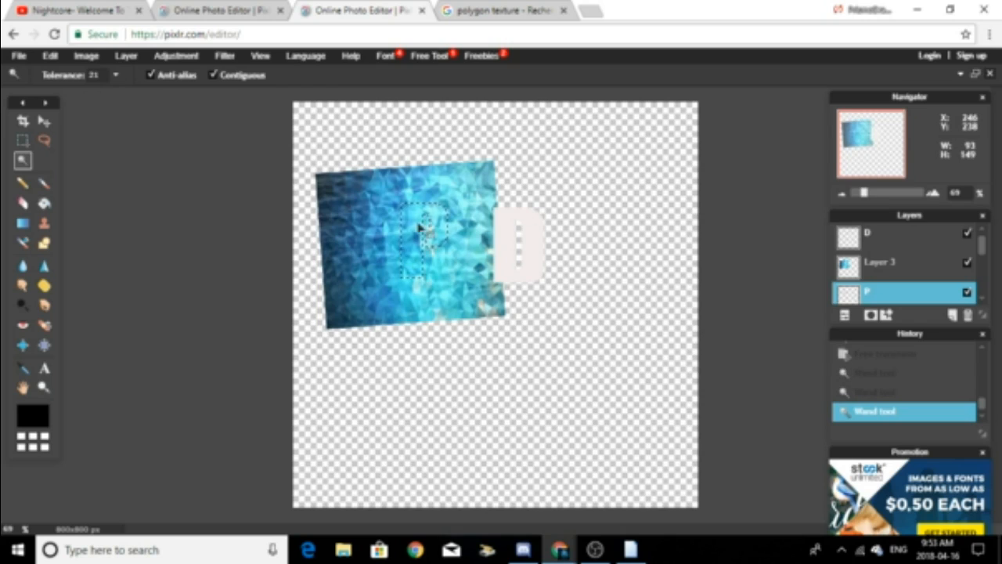
# Invert the selection and clear the texture on Layer 3 outside the letter P
pyautogui.rightClick(421, 252)
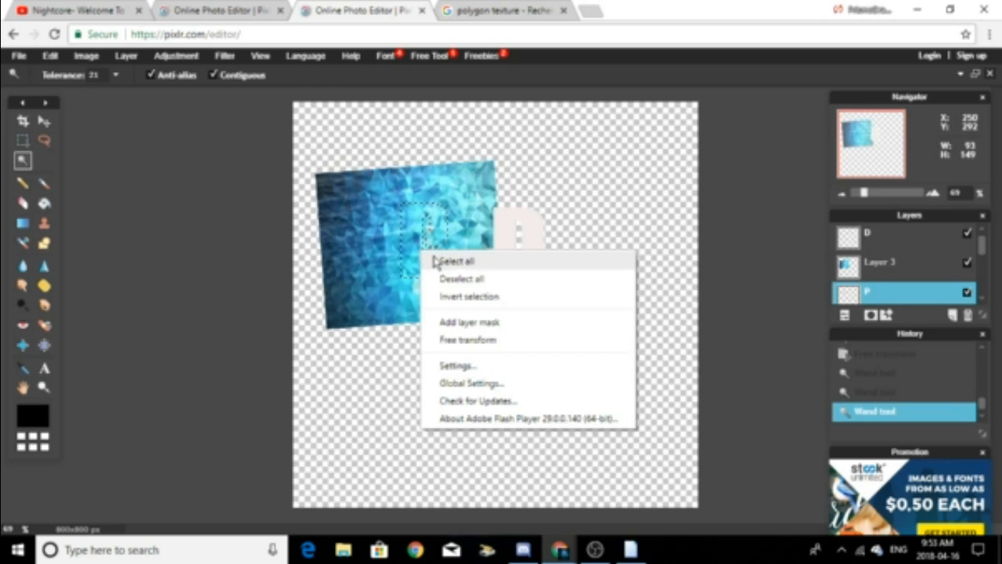
pyautogui.click(468, 296)
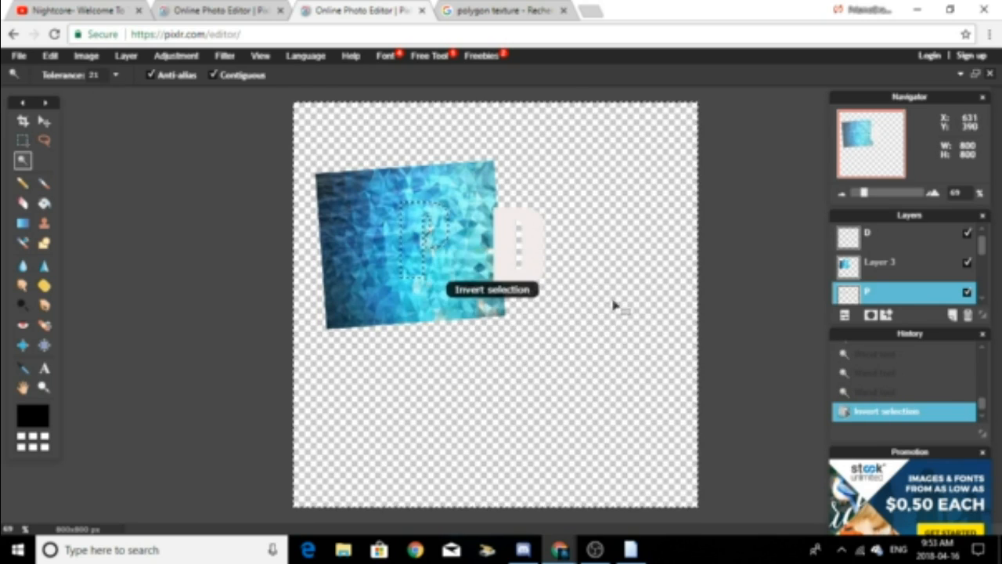
pyautogui.click(885, 275)
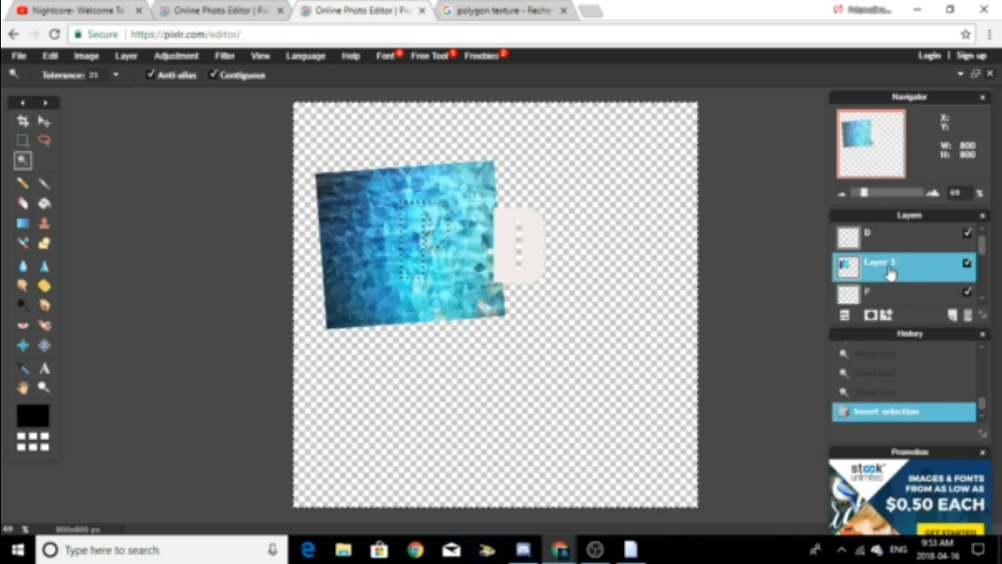
pyautogui.press('Delete')
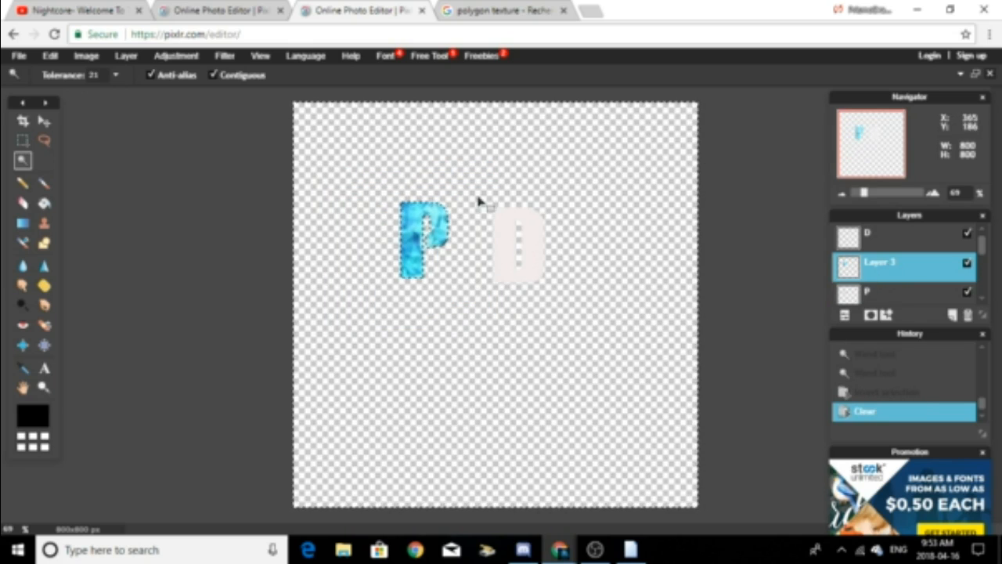
# Delete the plain P layer and deselect everything
pyautogui.rightClick(876, 295)
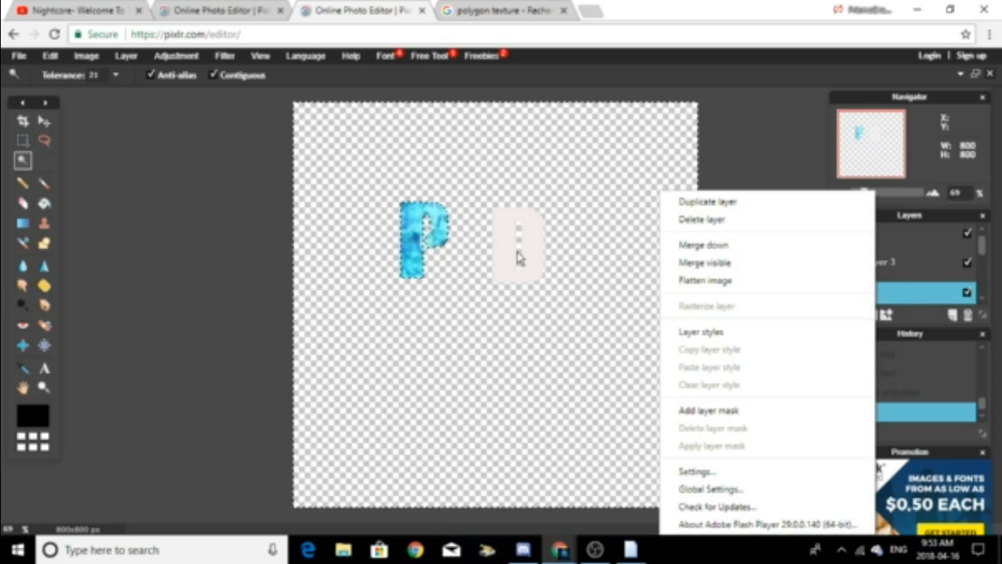
pyautogui.click(747, 220)
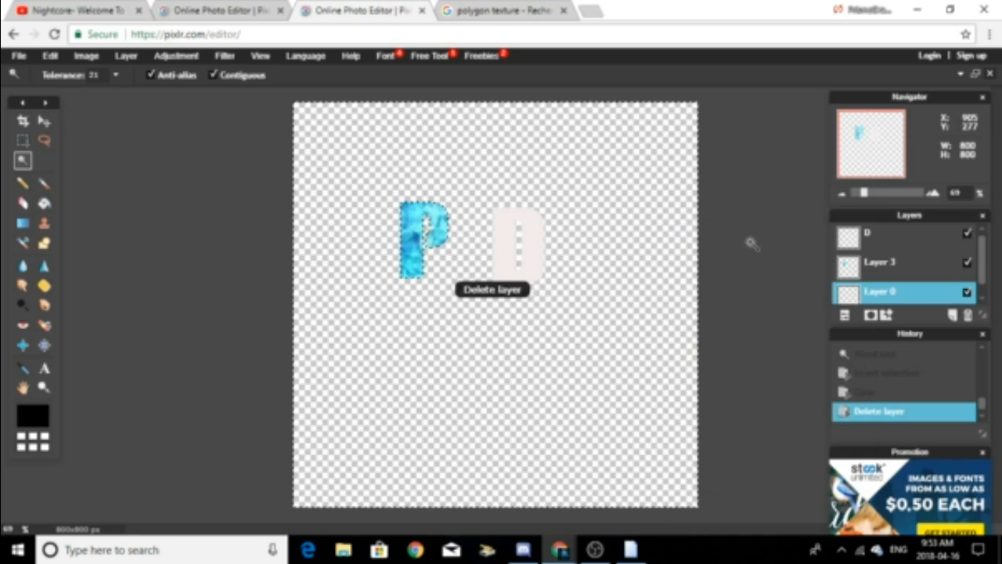
pyautogui.click(23, 120)
pyautogui.hotkey('ctrl', 'd')
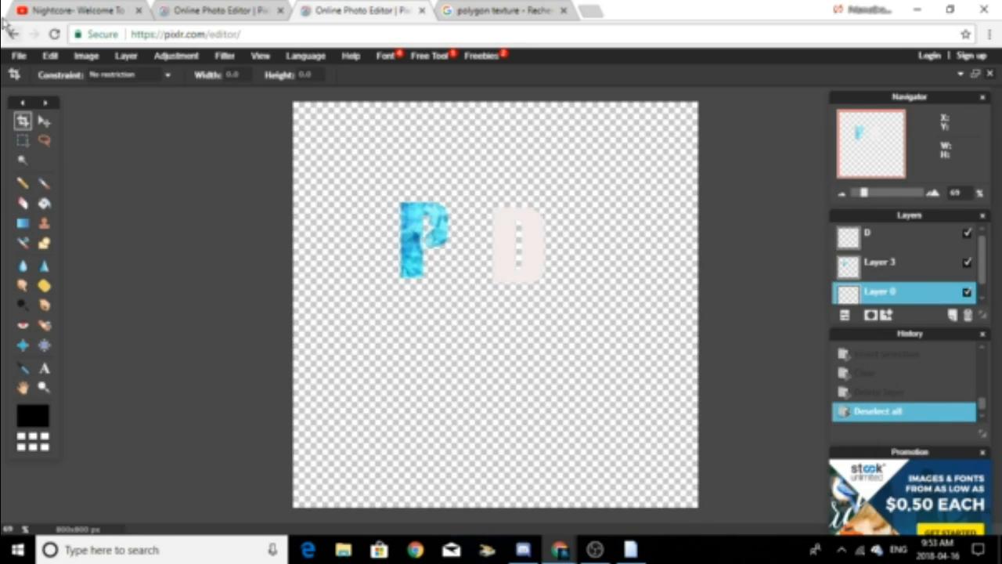
# Open the texture picture "download (1)" from the Pictures folder as a new layer above Layer 0
pyautogui.click(126, 57)
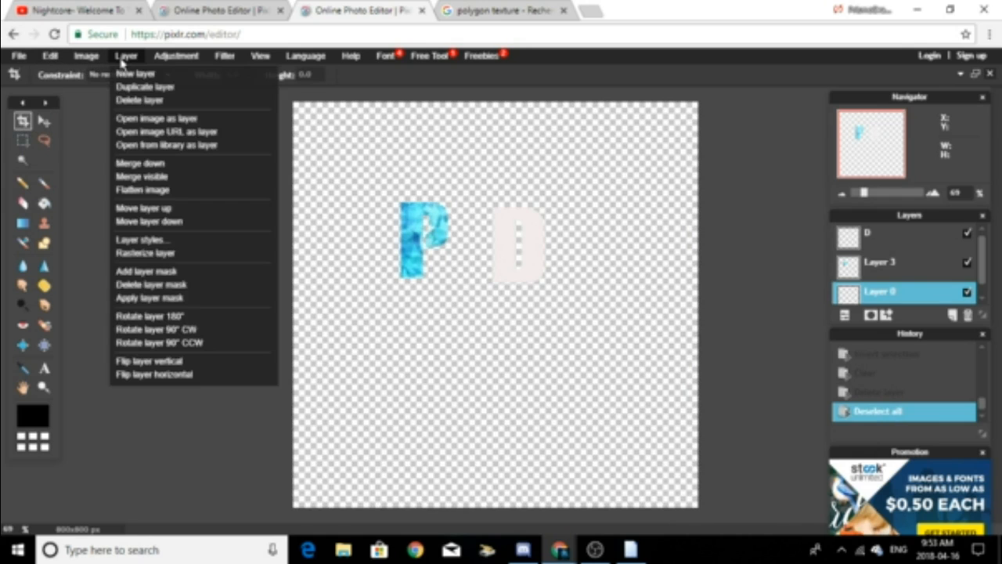
pyautogui.click(144, 119)
pyautogui.click(258, 213)
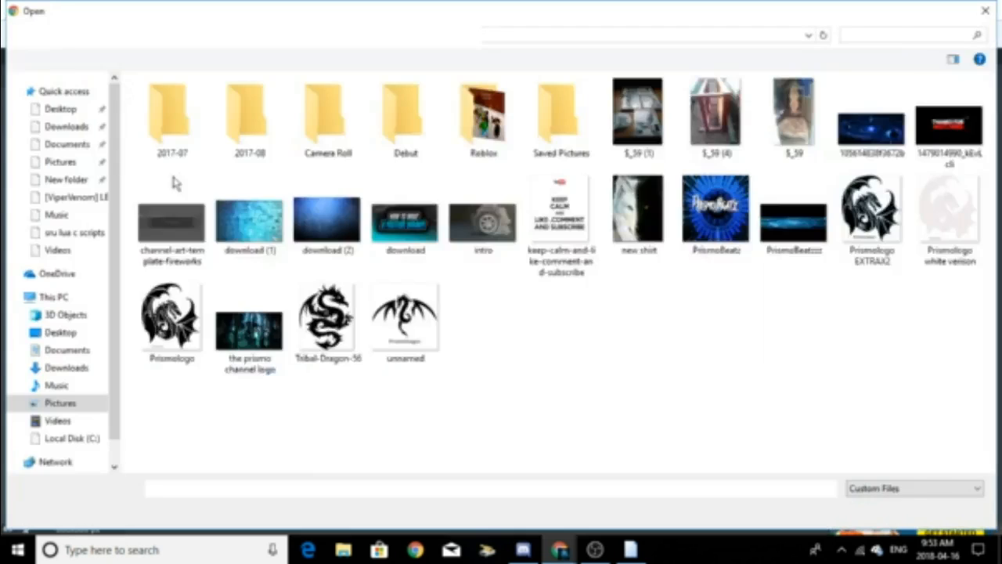
pyautogui.click(881, 514)
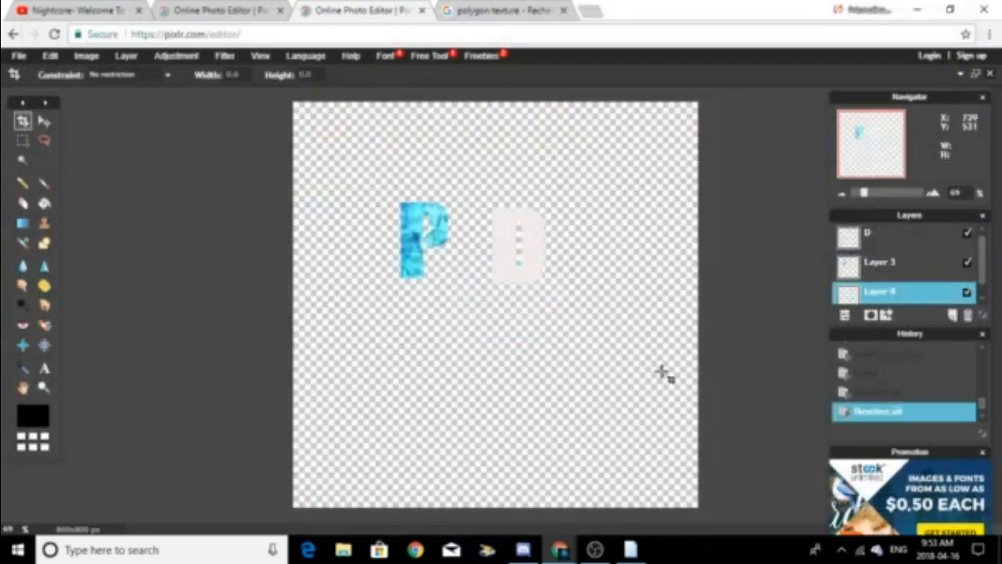
# Try to move the new texture below the letters with Free transform, discard the change and undo adding the layer
pyautogui.click(50, 56)
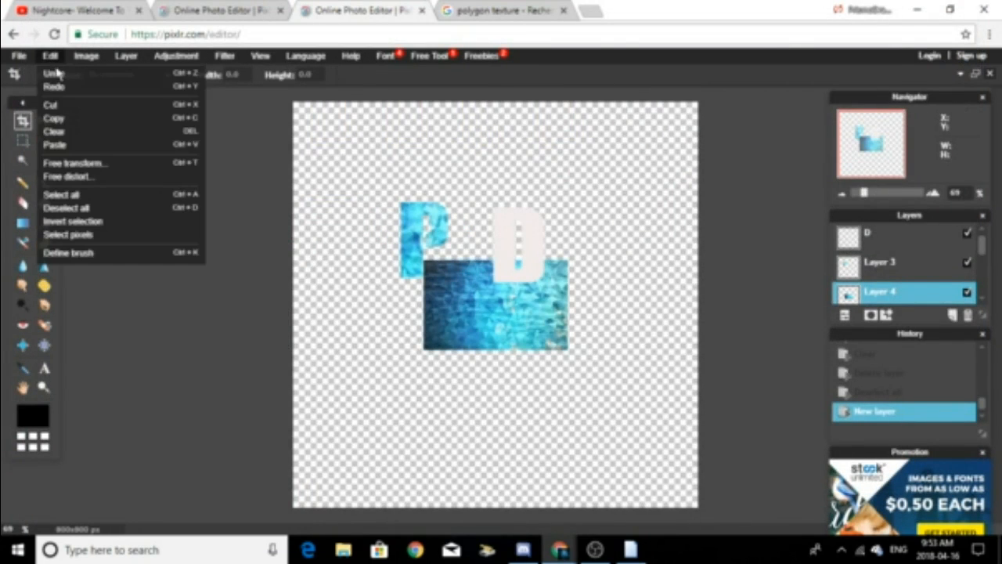
pyautogui.click(98, 164)
pyautogui.moveTo(487, 311); pyautogui.dragTo(454, 358)
pyautogui.rightClick(452, 361)
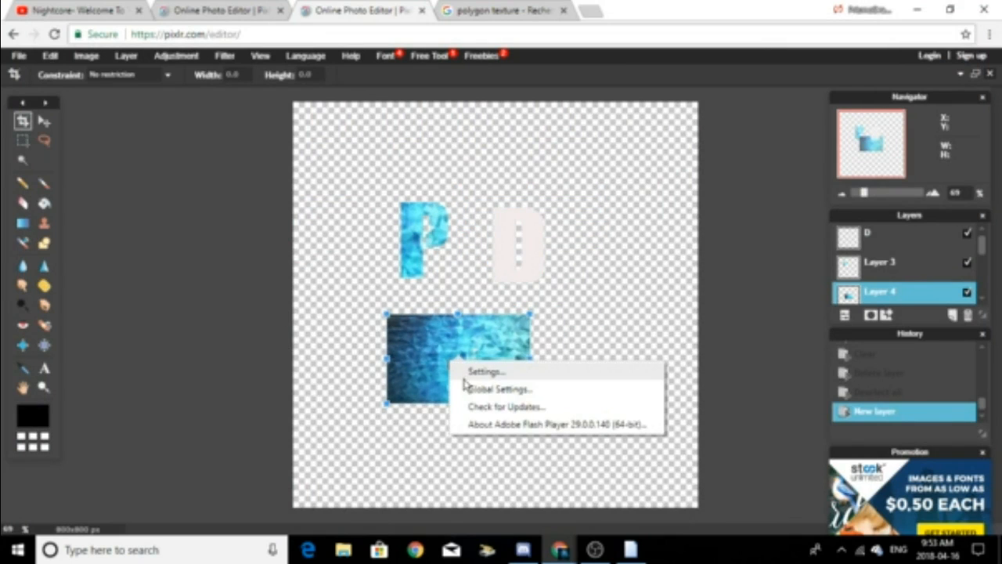
pyautogui.click(62, 82)
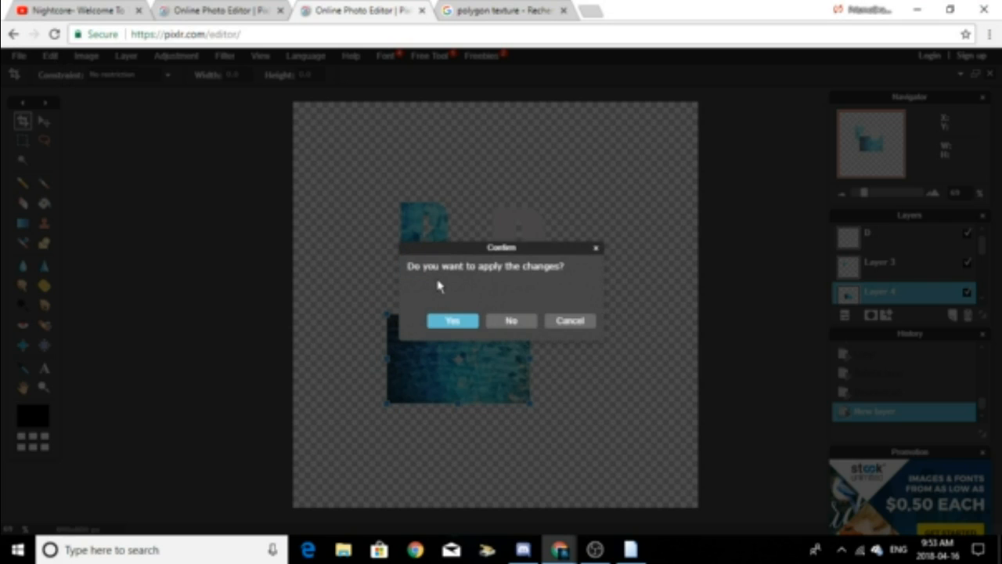
pyautogui.click(529, 324)
pyautogui.click(50, 55)
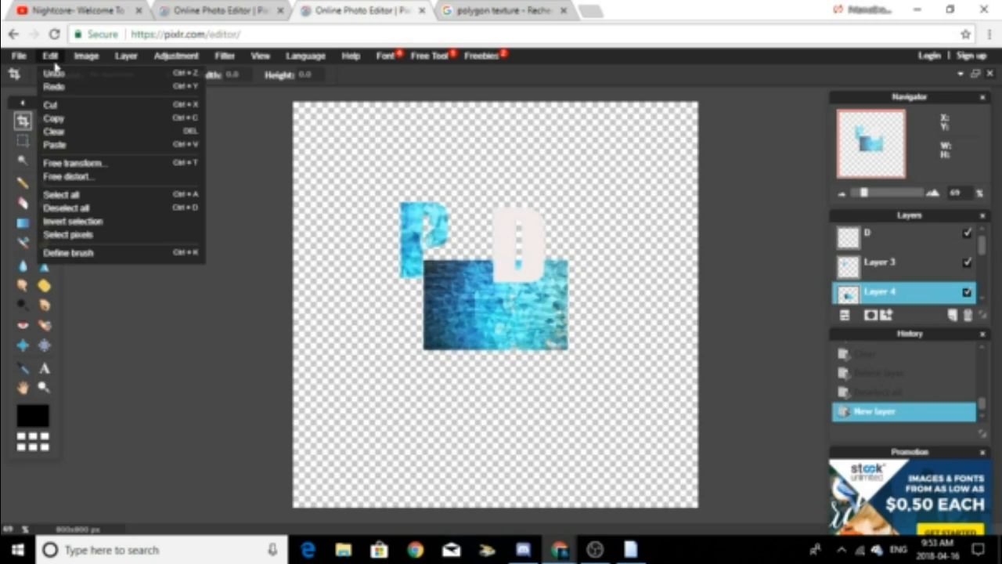
pyautogui.click(66, 75)
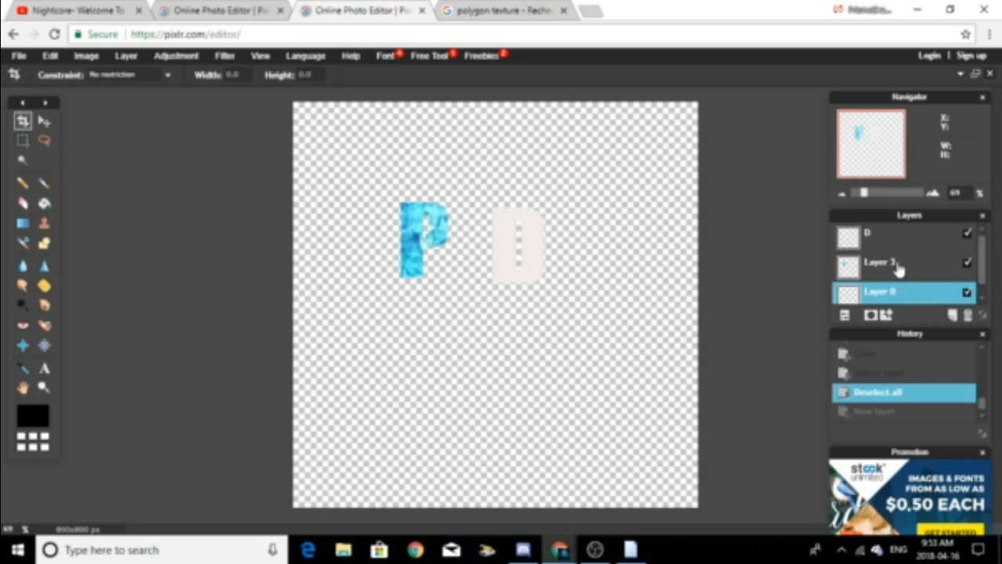
# Open the texture picture "download (1)" from the Pictures folder as a new layer above Layer 3
pyautogui.click(904, 270)
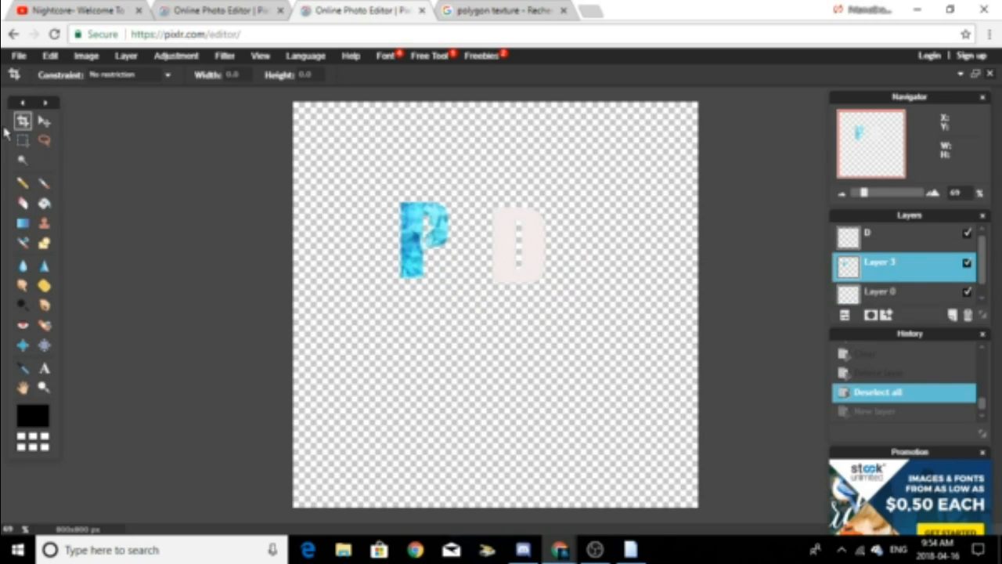
pyautogui.click(50, 56)
pyautogui.moveTo(122, 58)
pyautogui.click(156, 118)
pyautogui.click(285, 234)
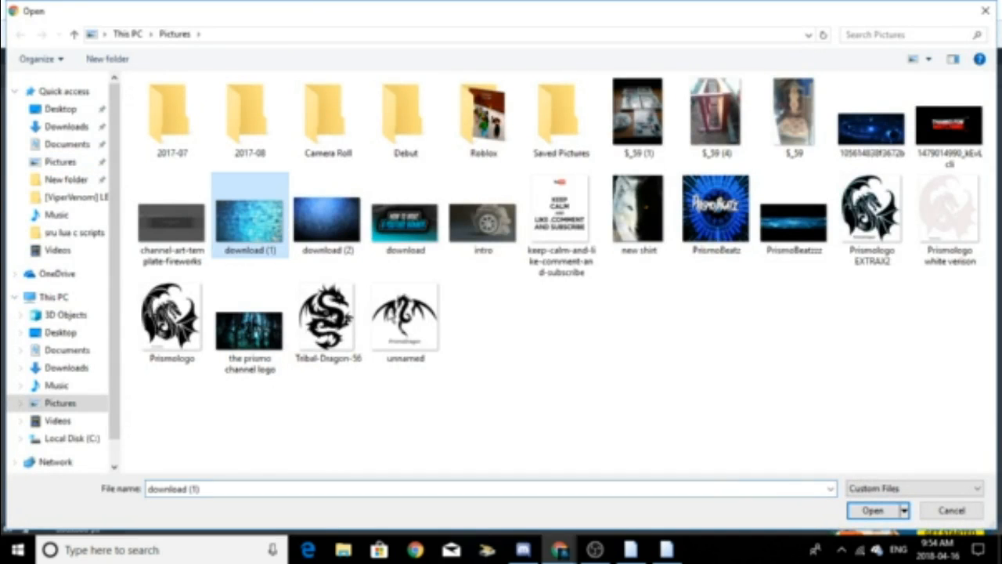
pyautogui.click(873, 510)
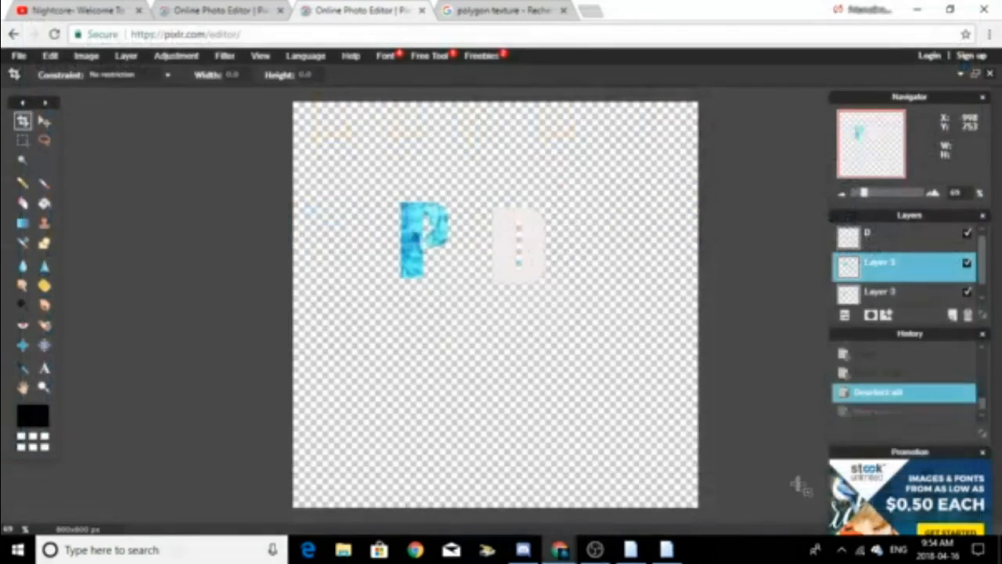
# Try to move and stretch the texture behind the letter D with Free transform, and discard the change
pyautogui.click(50, 59)
pyautogui.click(74, 161)
pyautogui.moveTo(474, 316); pyautogui.dragTo(516, 339)
pyautogui.moveTo(595, 284); pyautogui.dragTo(589, 232)
pyautogui.click(57, 59)
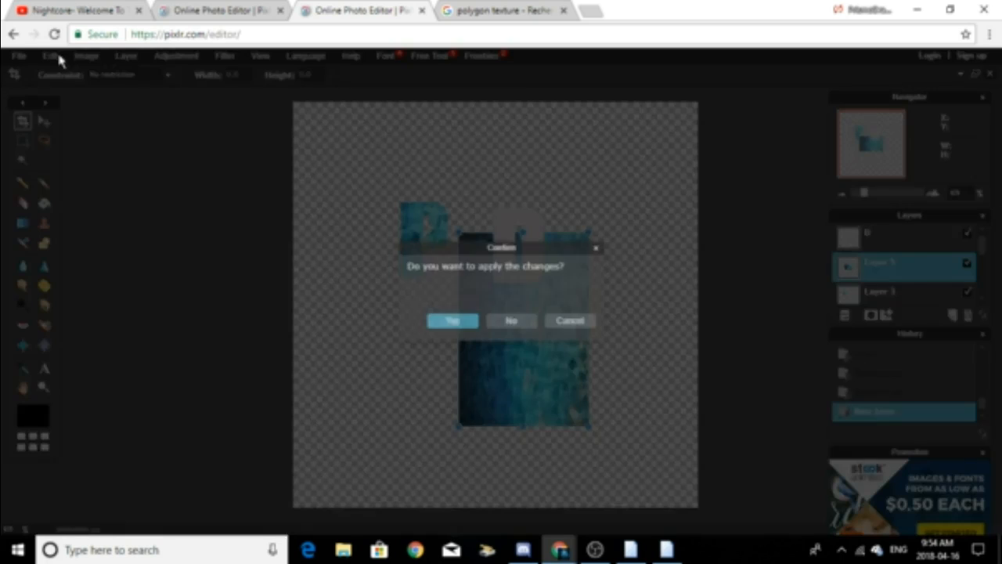
pyautogui.click(511, 321)
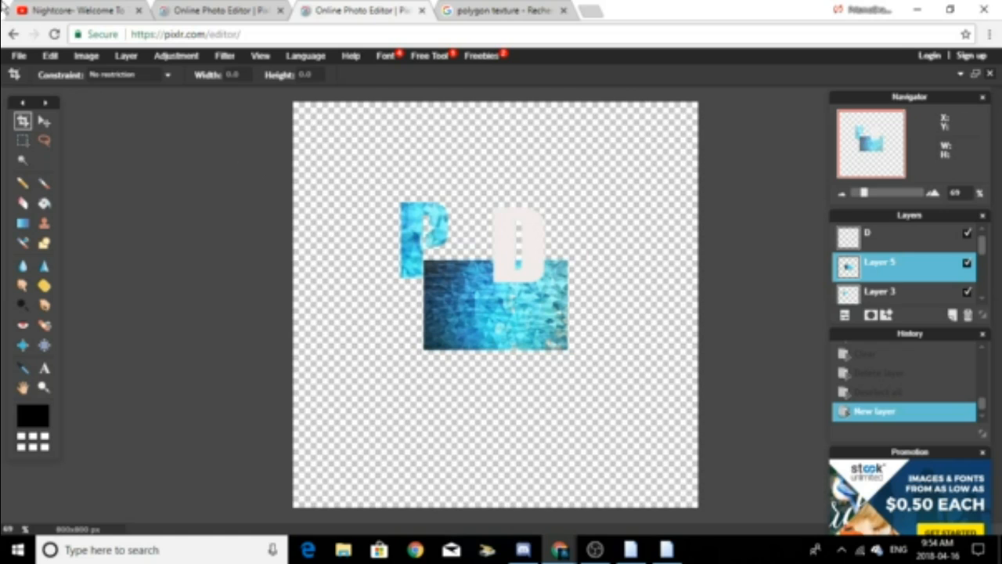
# Undo adding the texture layer above Layer 3
pyautogui.click(50, 55)
pyautogui.click(69, 82)
pyautogui.click(53, 57)
pyautogui.click(58, 74)
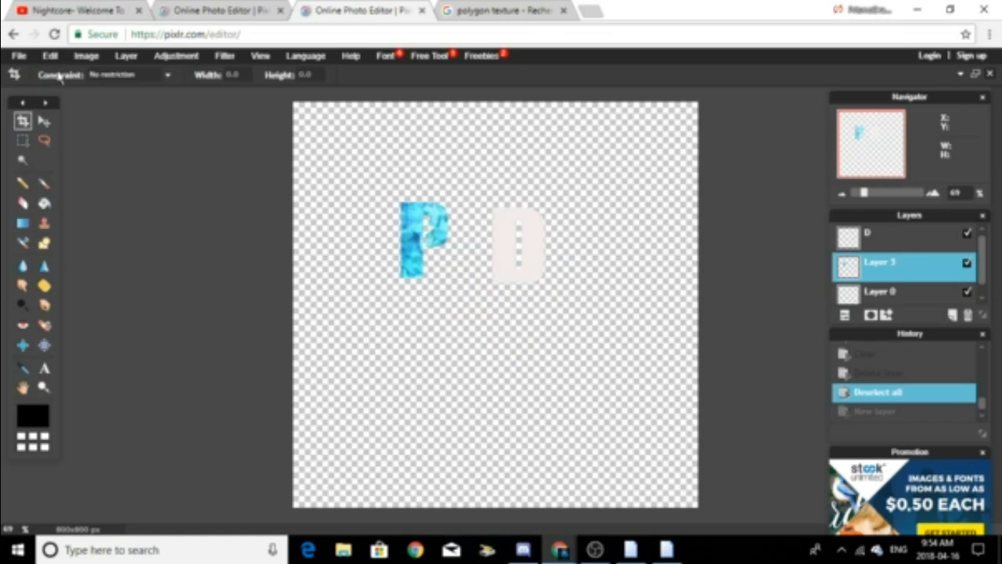
pyautogui.click(50, 55)
# Open the texture picture "download (1)" from the Pictures folder as a new layer above the D layer
pyautogui.click(886, 243)
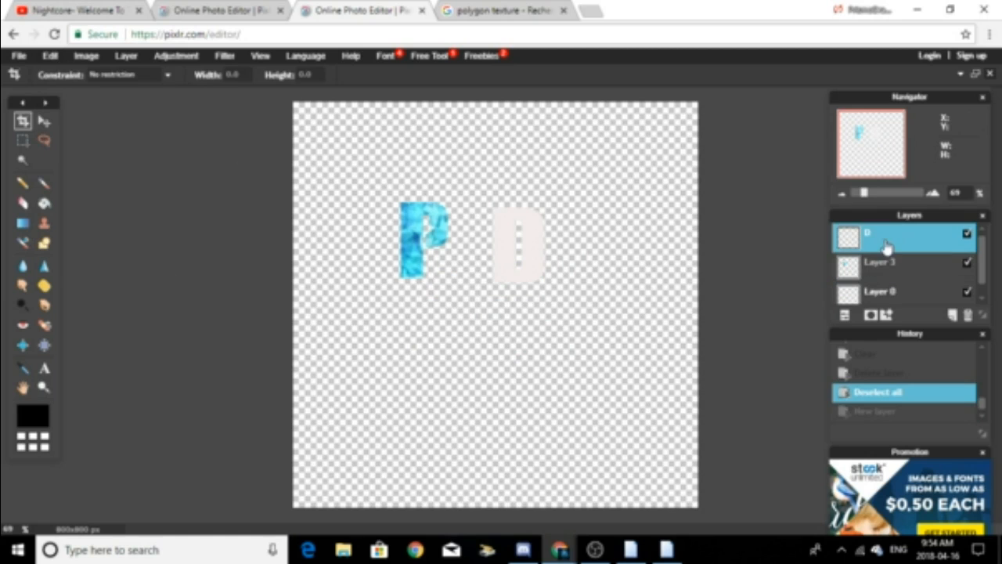
pyautogui.click(119, 56)
pyautogui.click(129, 117)
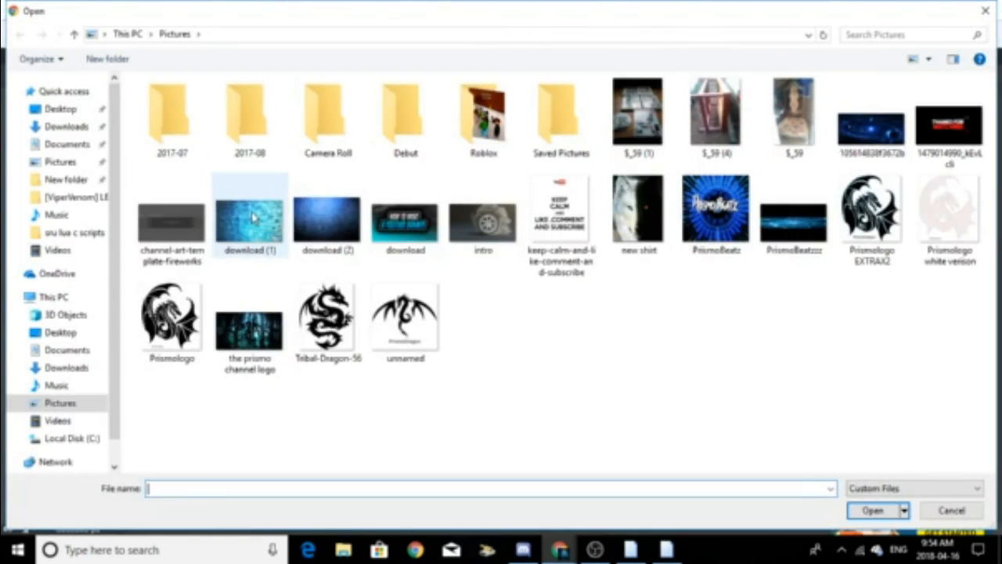
pyautogui.click(250, 221)
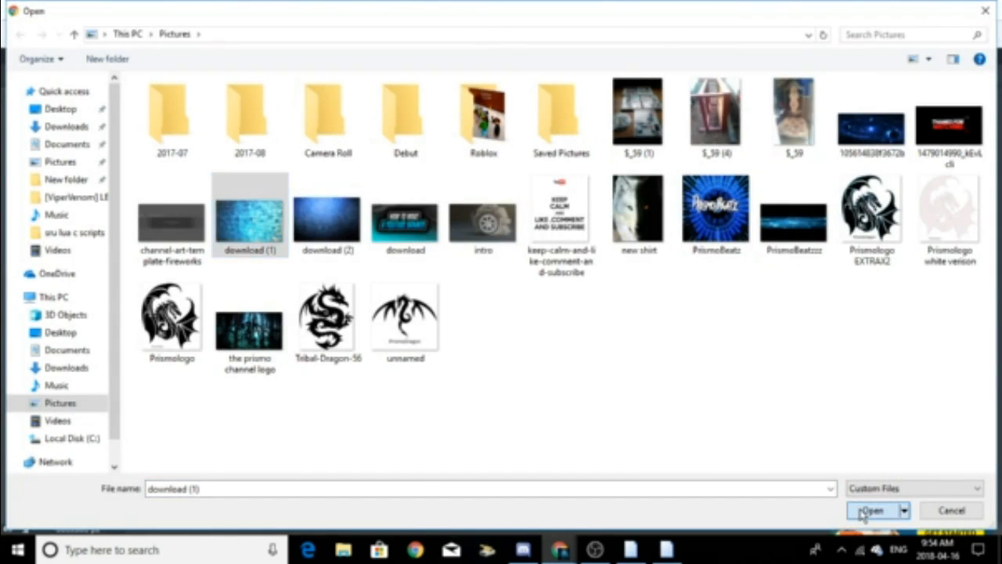
pyautogui.click(871, 511)
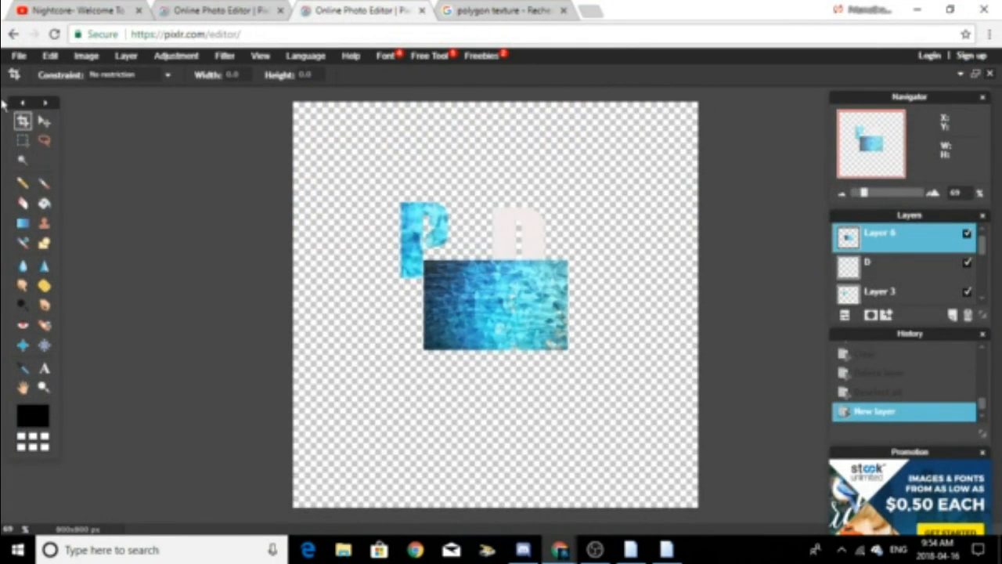
# Move, slightly enlarge and tilt the new texture with Free transform until it covers the whole letter D, and apply the change
pyautogui.click(50, 55)
pyautogui.click(71, 160)
pyautogui.moveTo(448, 297); pyautogui.dragTo(469, 238)
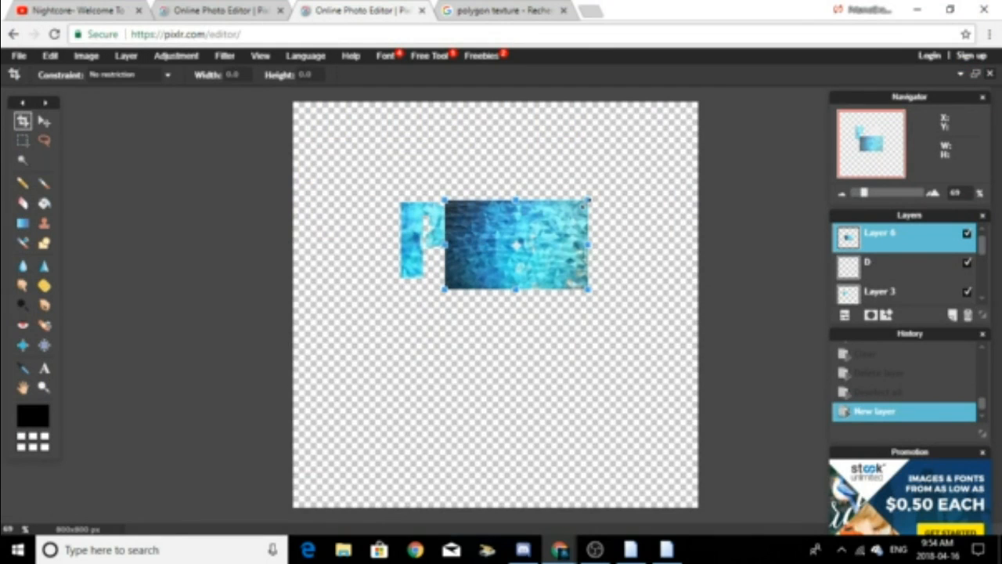
pyautogui.moveTo(586, 202); pyautogui.dragTo(584, 160)
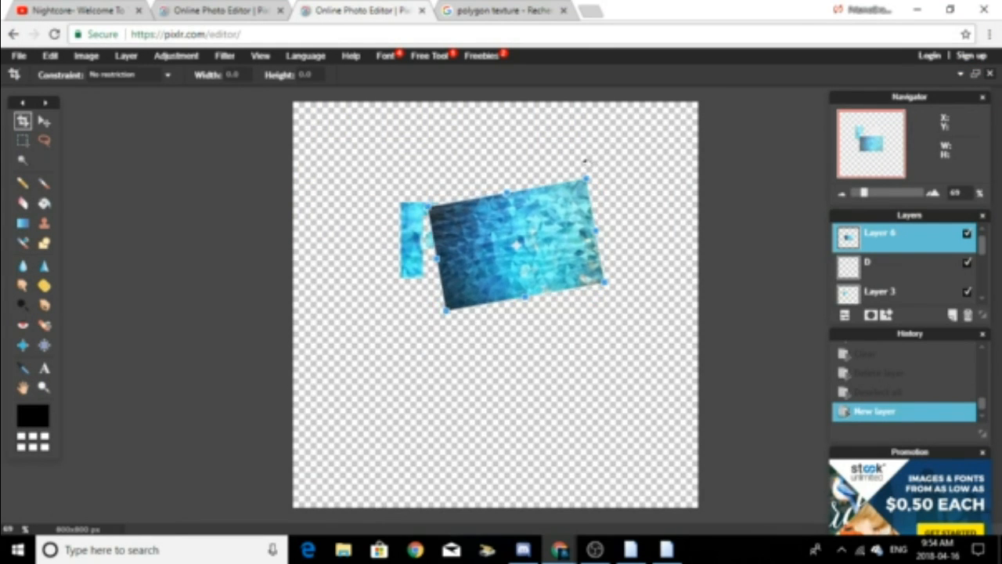
pyautogui.click(296, 251)
pyautogui.click(451, 321)
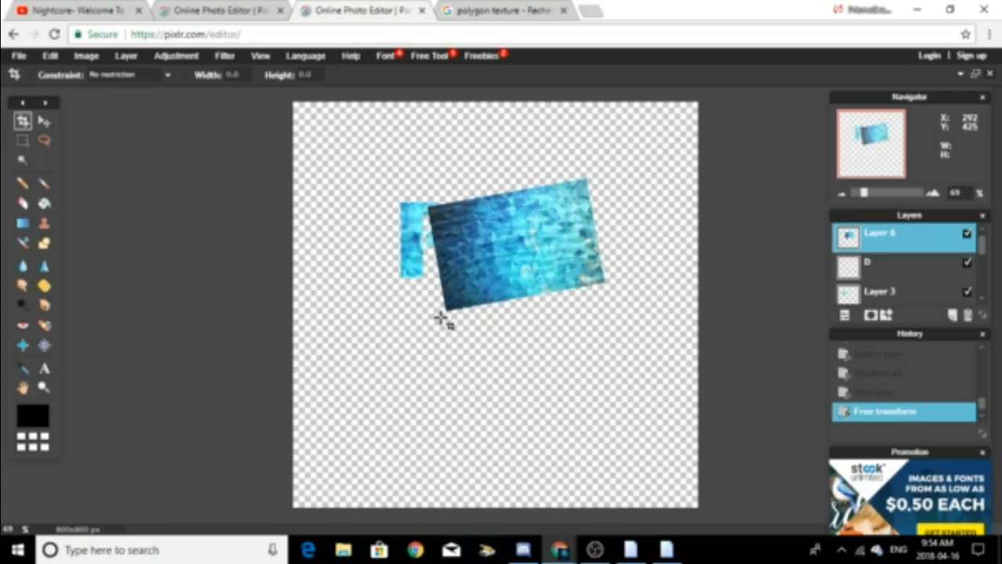
# Clear the Layer 6 texture outside the letter D using an inverted wand selection of the D layer, and delete the original D layer
pyautogui.click(878, 272)
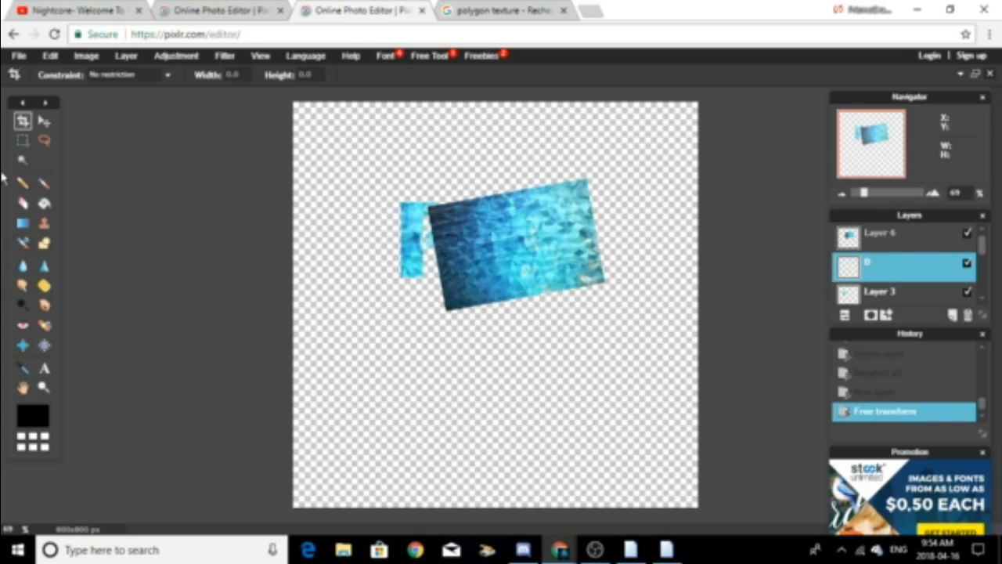
pyautogui.click(23, 160)
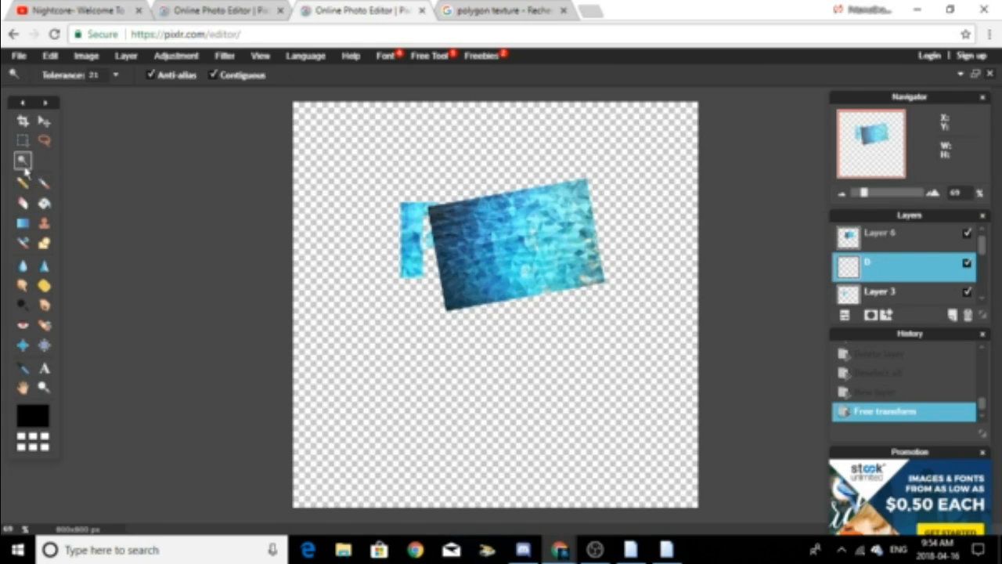
pyautogui.click(522, 251)
pyautogui.rightClick(516, 241)
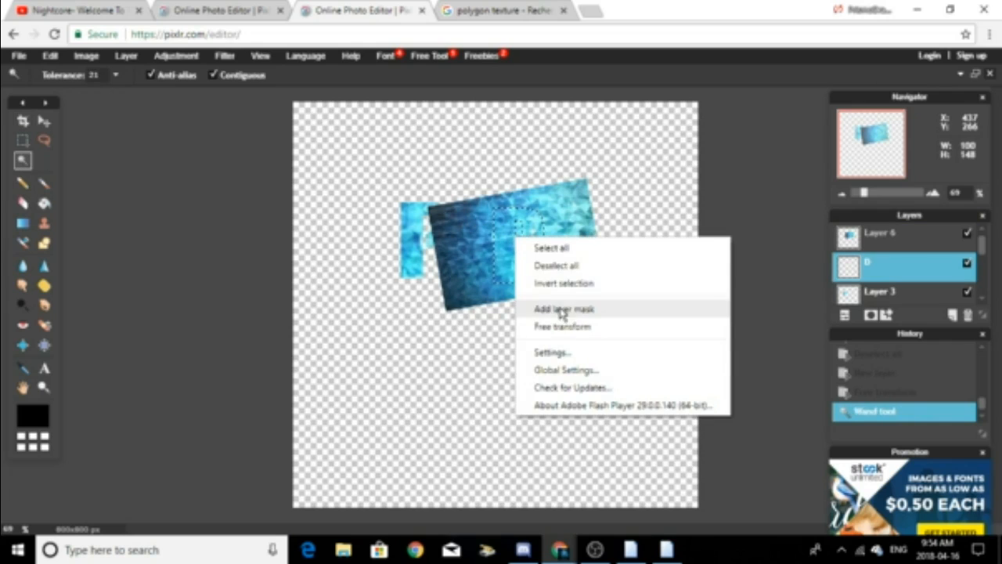
pyautogui.click(577, 284)
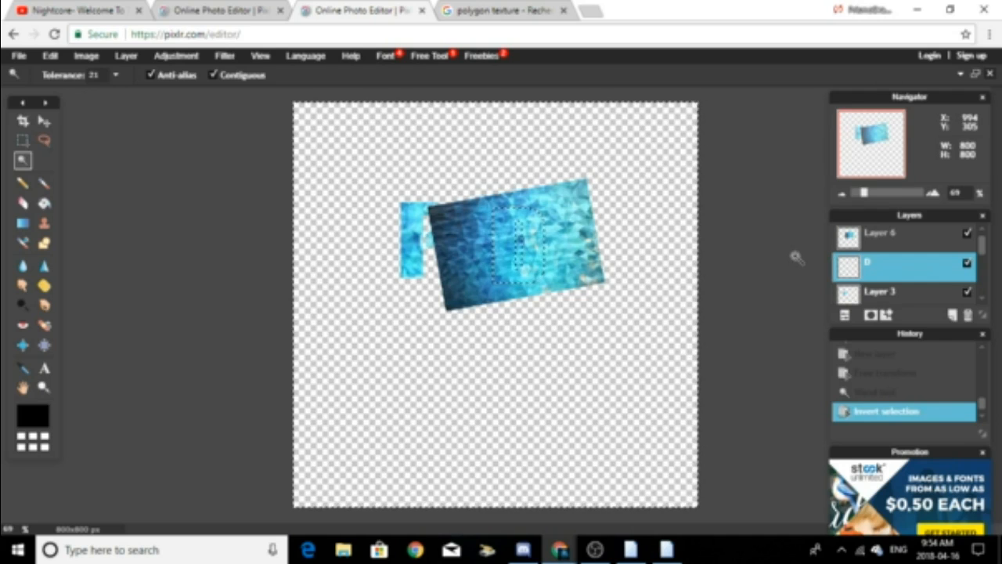
pyautogui.click(886, 236)
pyautogui.press('Delete')
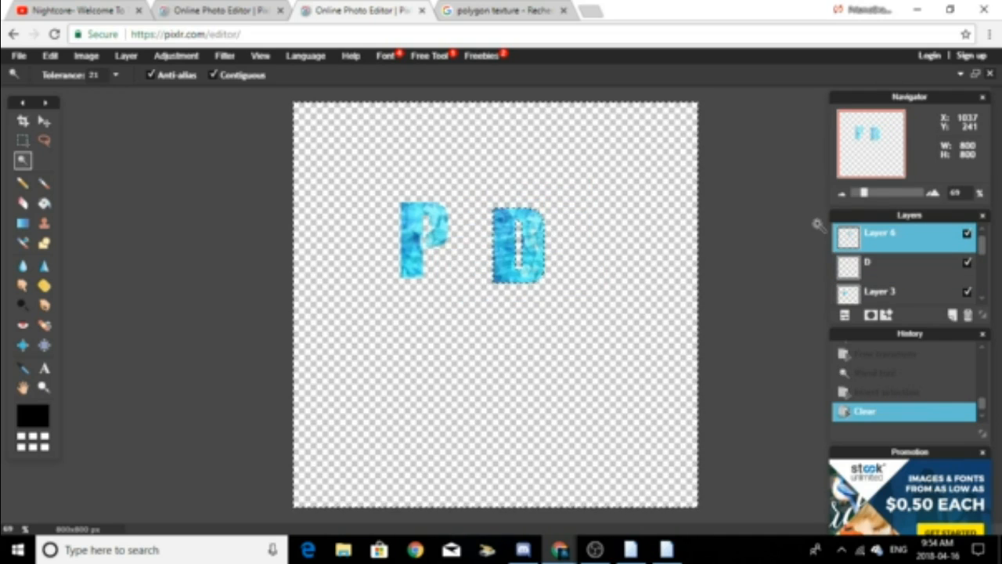
pyautogui.rightClick(888, 270)
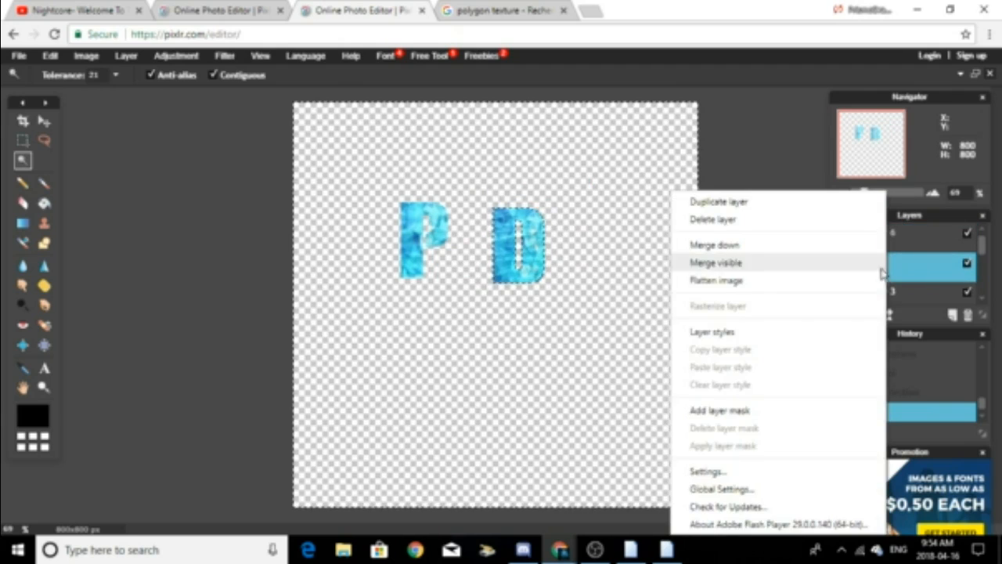
pyautogui.click(715, 220)
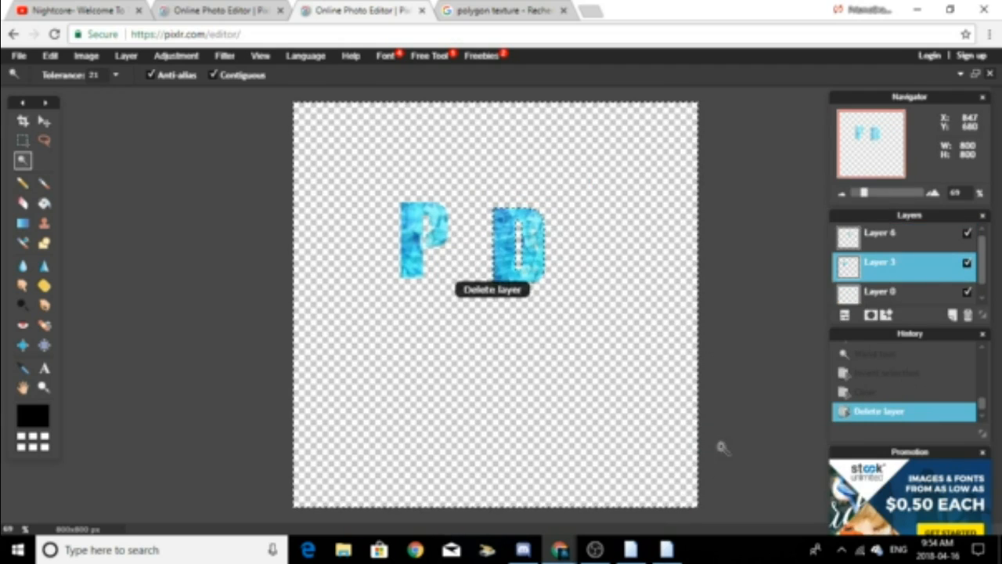
# Bring up the pending RunDLL error messages and dismiss both of them
pyautogui.click(642, 555)
pyautogui.click(666, 553)
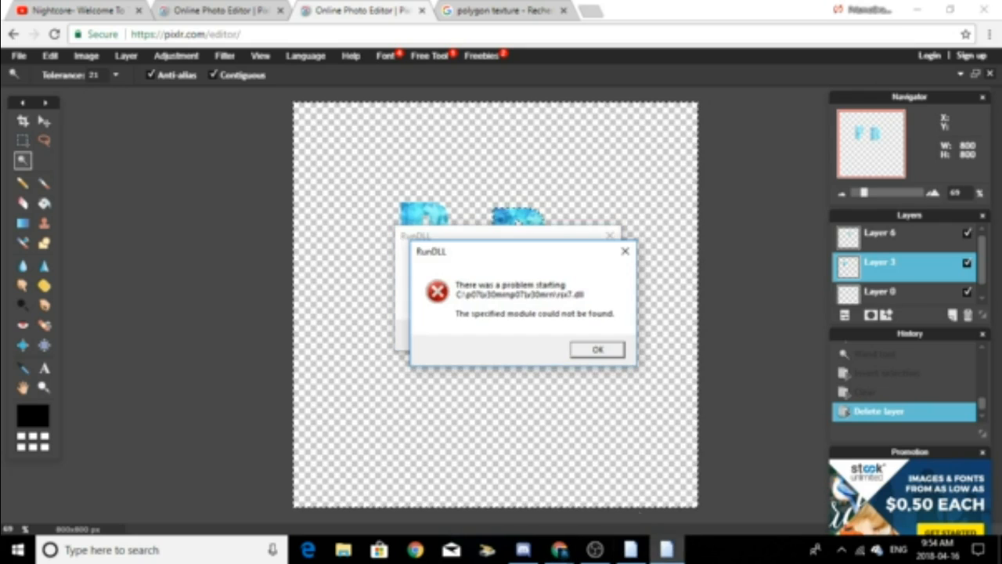
pyautogui.click(597, 349)
pyautogui.click(583, 335)
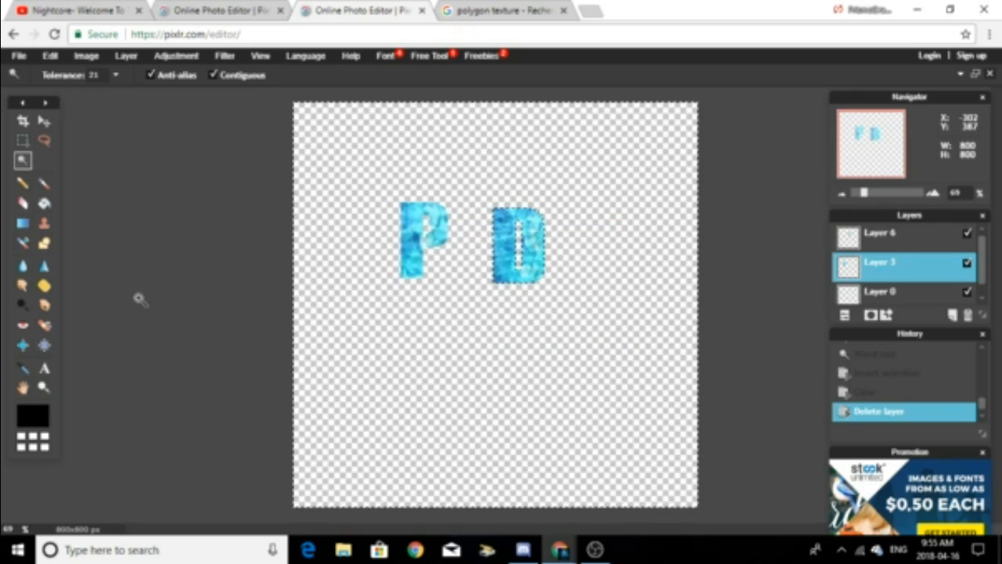
# Remove the selection, and move the textured D on Layer 6 down and right towards the canvas centre with Free transform
pyautogui.click(23, 121)
pyautogui.hotkey('ctrl', 'd')
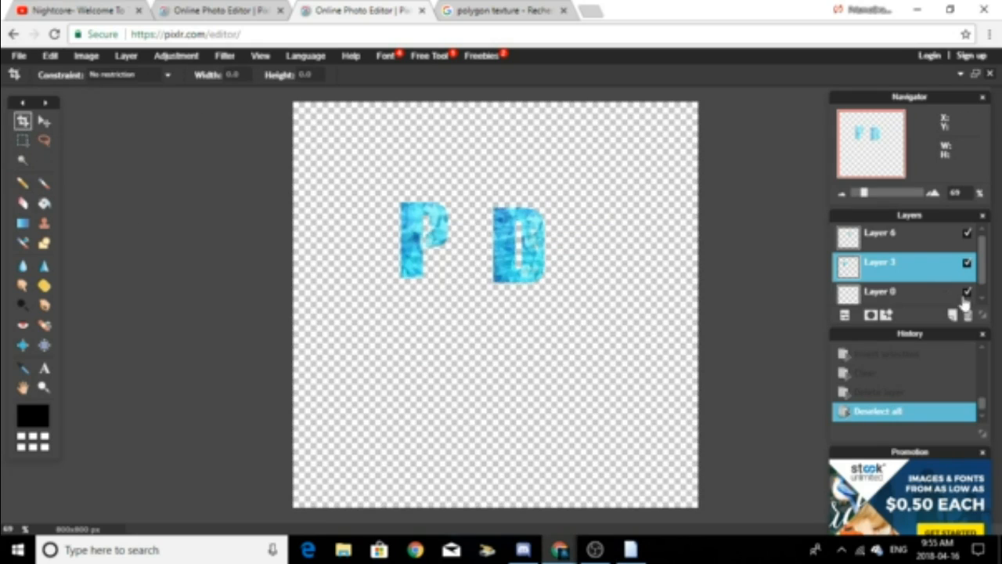
pyautogui.click(880, 235)
pyautogui.click(50, 56)
pyautogui.click(75, 163)
pyautogui.moveTo(533, 227); pyautogui.dragTo(560, 275)
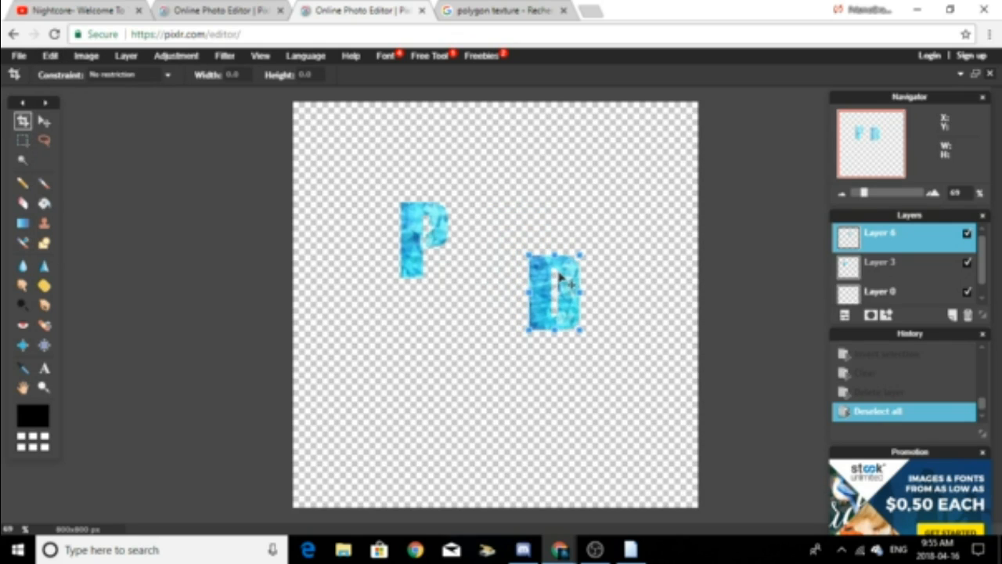
pyautogui.click(750, 327)
pyautogui.click(456, 319)
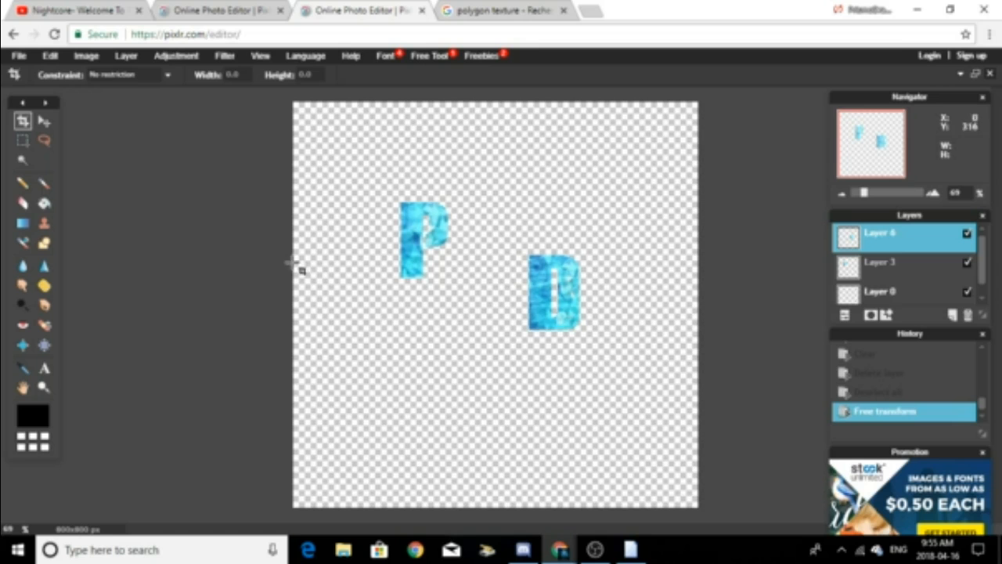
# Move the textured P on Layer 3 beside the D near the canvas centre with Free transform, and apply the change
pyautogui.click(50, 55)
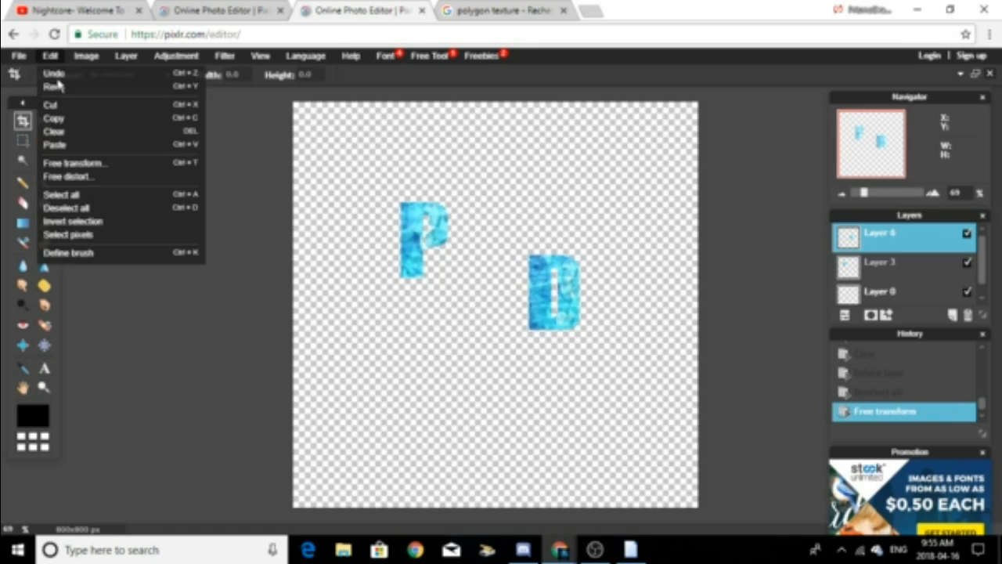
pyautogui.click(900, 264)
pyautogui.click(50, 55)
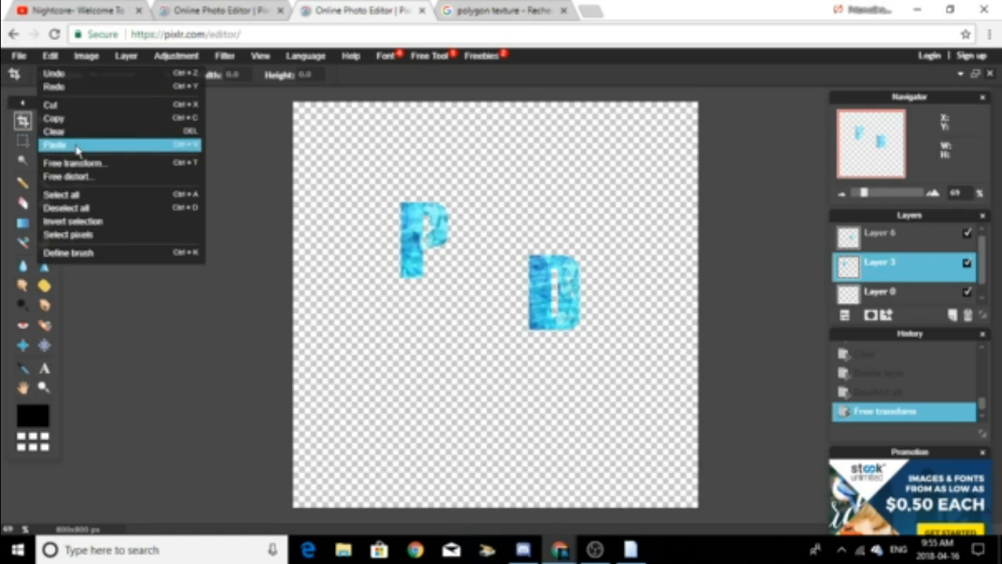
pyautogui.click(76, 163)
pyautogui.moveTo(407, 233); pyautogui.dragTo(455, 281)
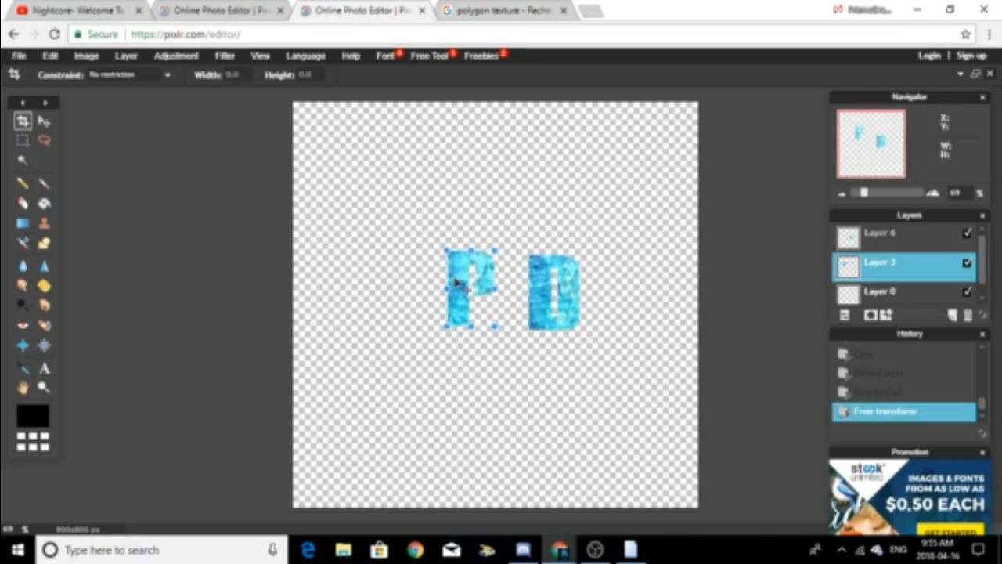
pyautogui.click(717, 313)
pyautogui.click(455, 322)
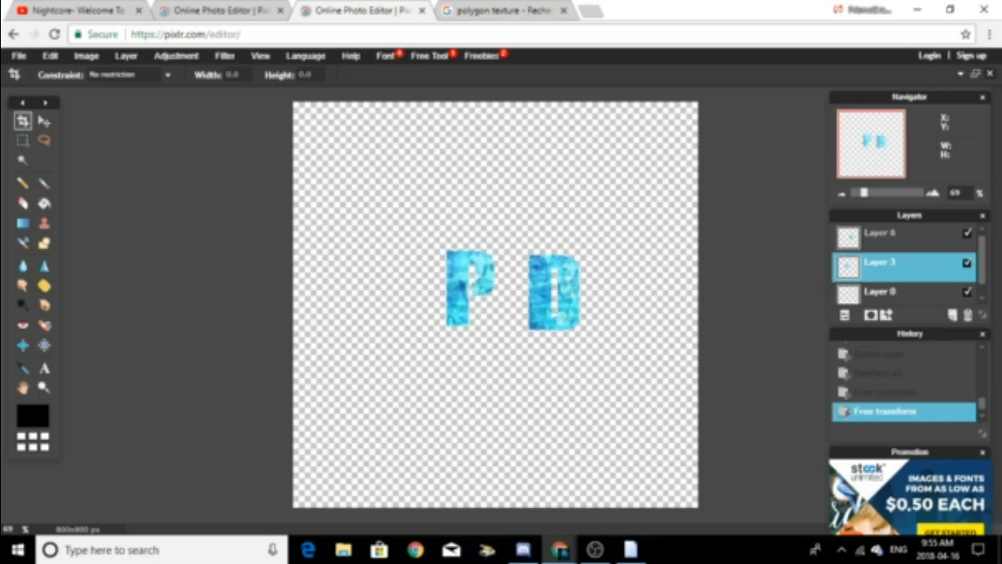
# Add an Inner glow layer style to the P on Layer 3 with hardness 10 and the near-white colour e4e7ed
pyautogui.click(885, 314)
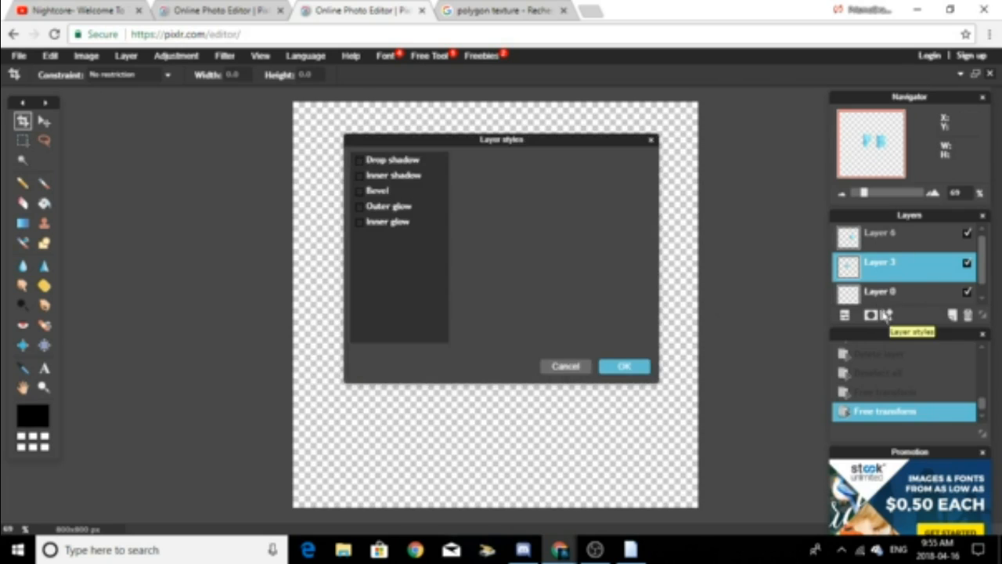
pyautogui.moveTo(418, 138); pyautogui.dragTo(737, 154)
pyautogui.click(679, 235)
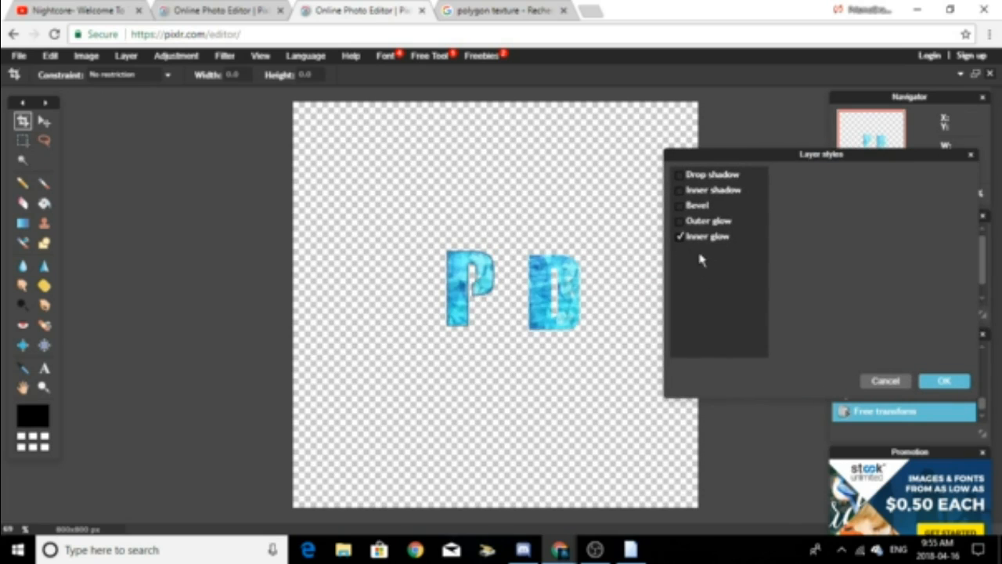
pyautogui.click(714, 239)
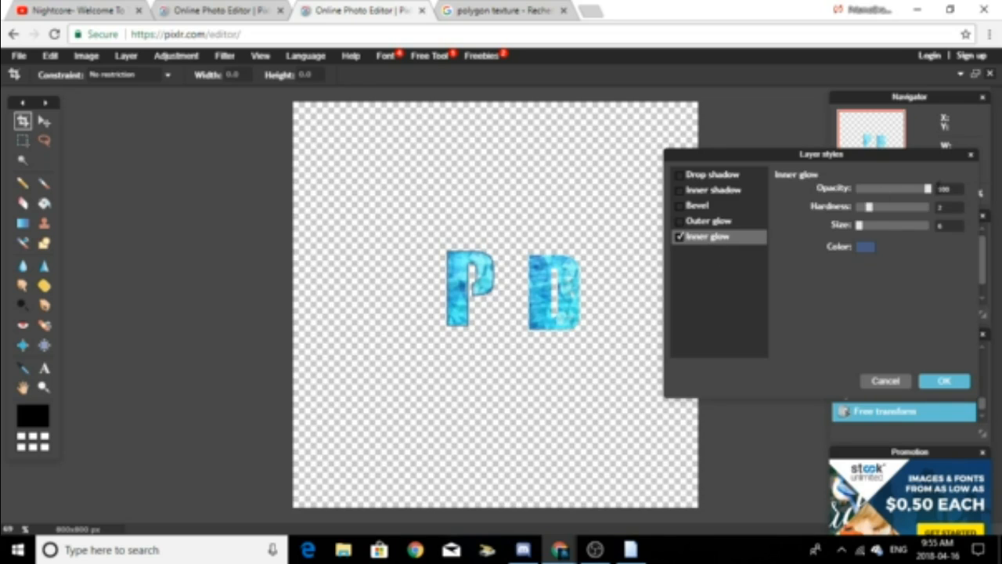
pyautogui.moveTo(871, 207); pyautogui.dragTo(937, 224)
pyautogui.click(864, 247)
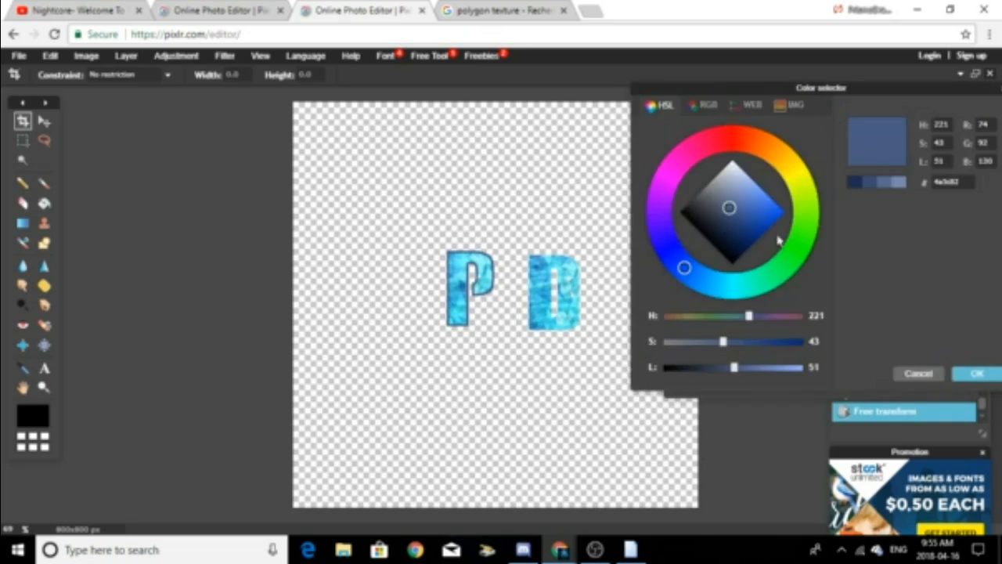
pyautogui.click(732, 172)
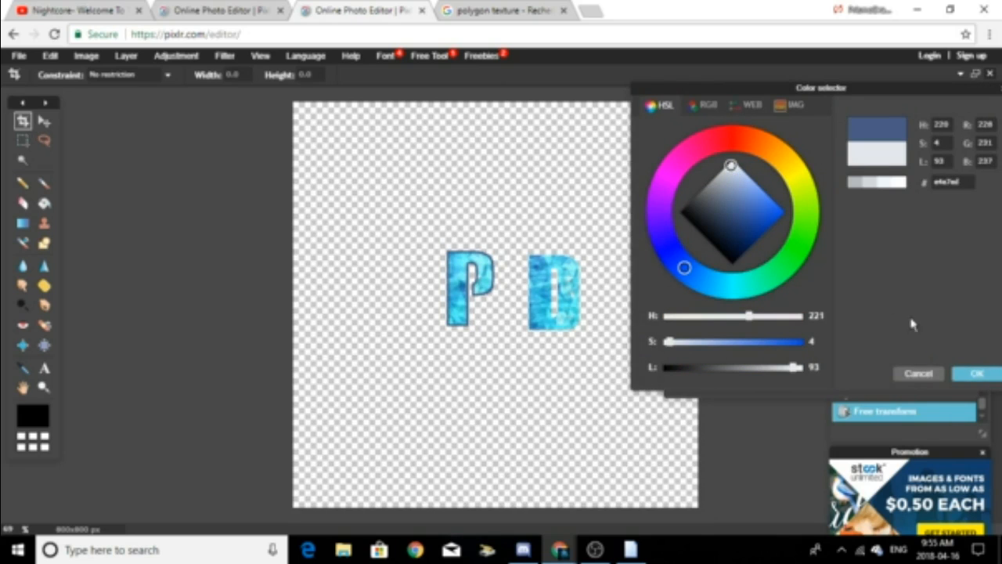
pyautogui.click(977, 373)
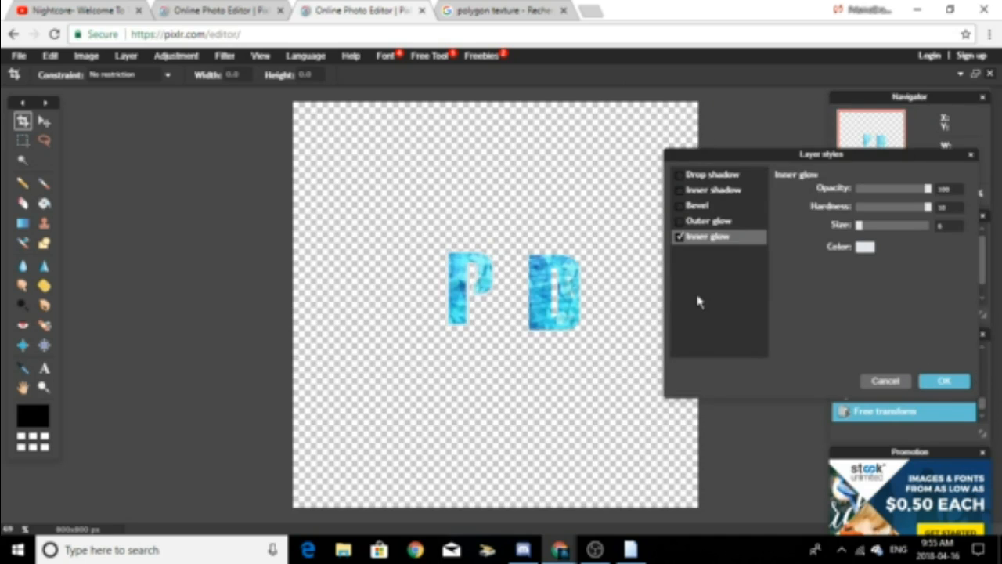
pyautogui.click(946, 381)
# Add an Inner glow layer style to the D on Layer 6 with hardness 10 and the pale blue colour d3dbed
pyautogui.click(886, 244)
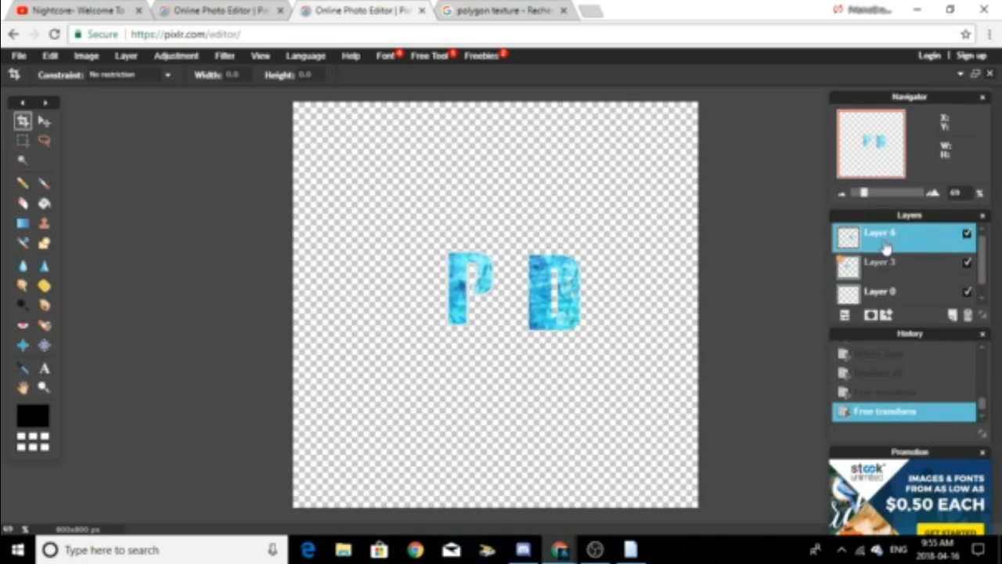
pyautogui.click(886, 315)
pyautogui.click(686, 208)
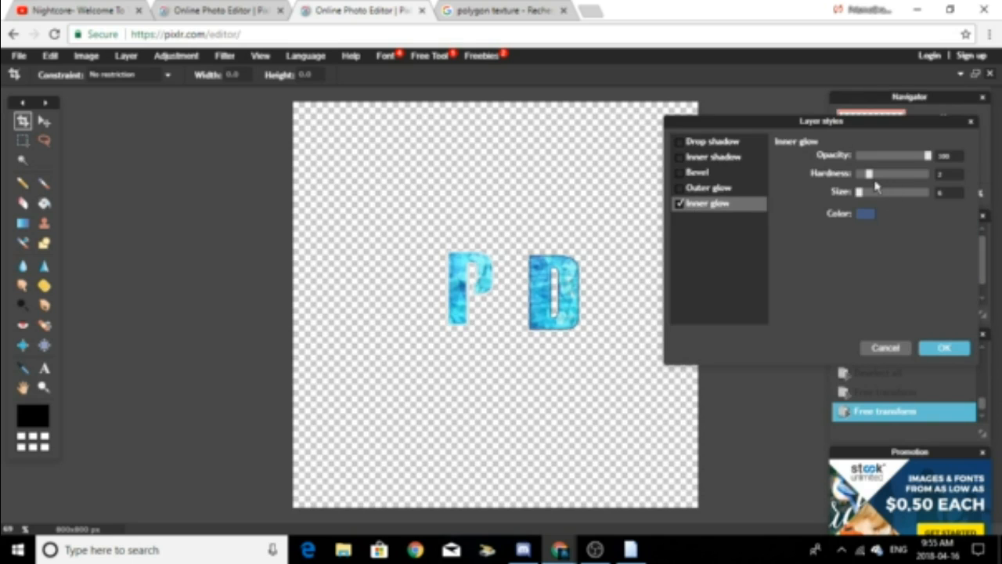
pyautogui.moveTo(870, 178); pyautogui.dragTo(935, 177)
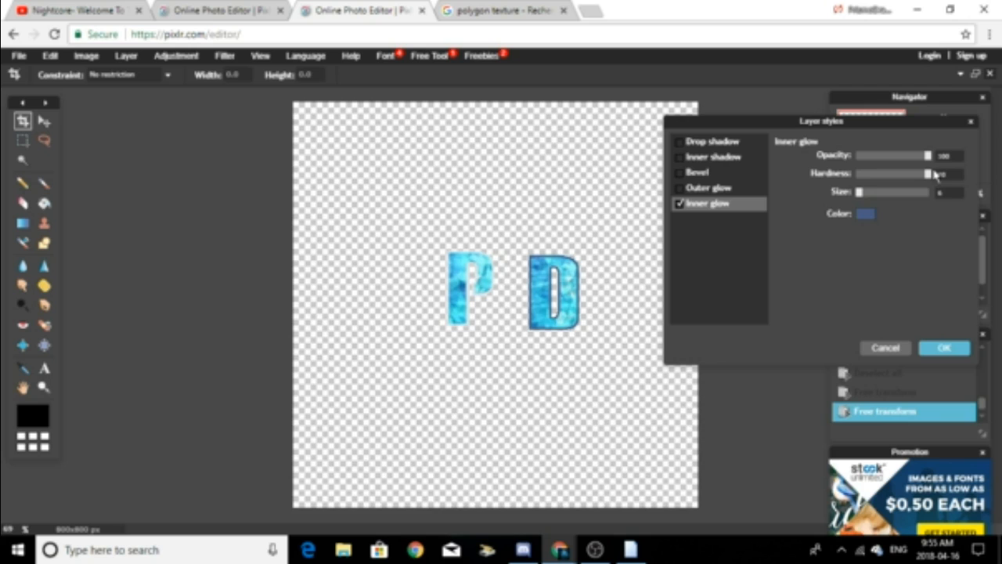
pyautogui.click(866, 214)
pyautogui.click(735, 170)
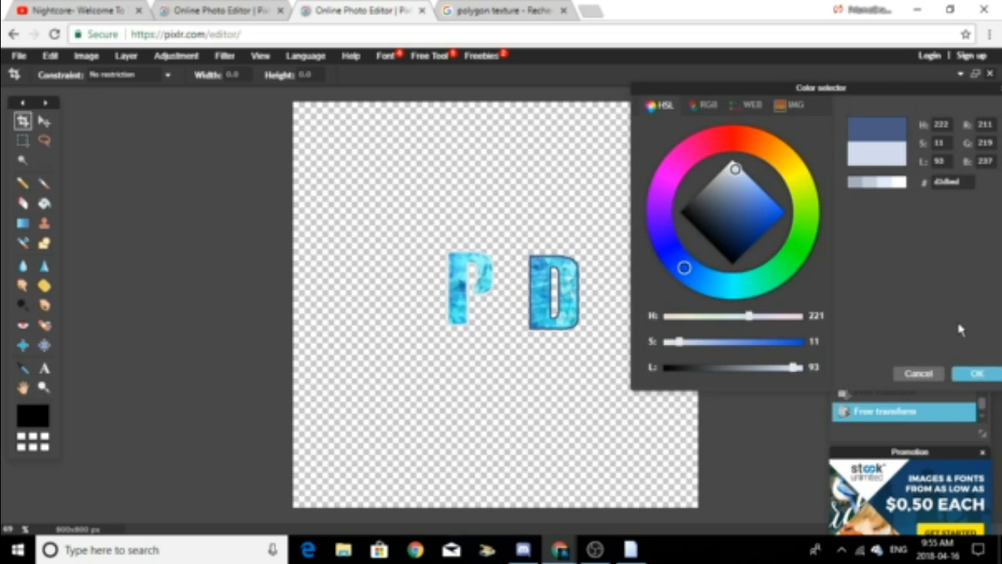
pyautogui.click(977, 374)
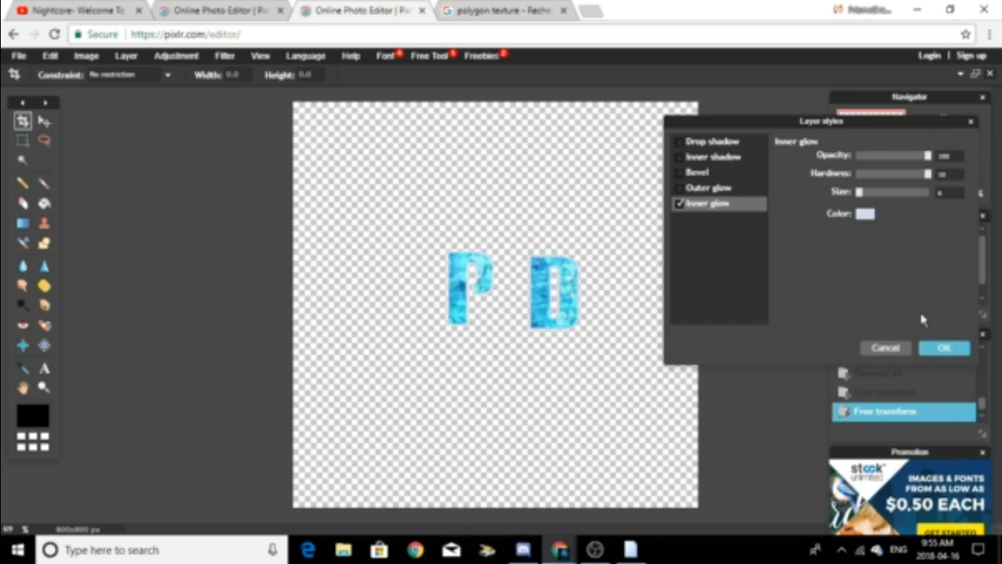
pyautogui.click(937, 349)
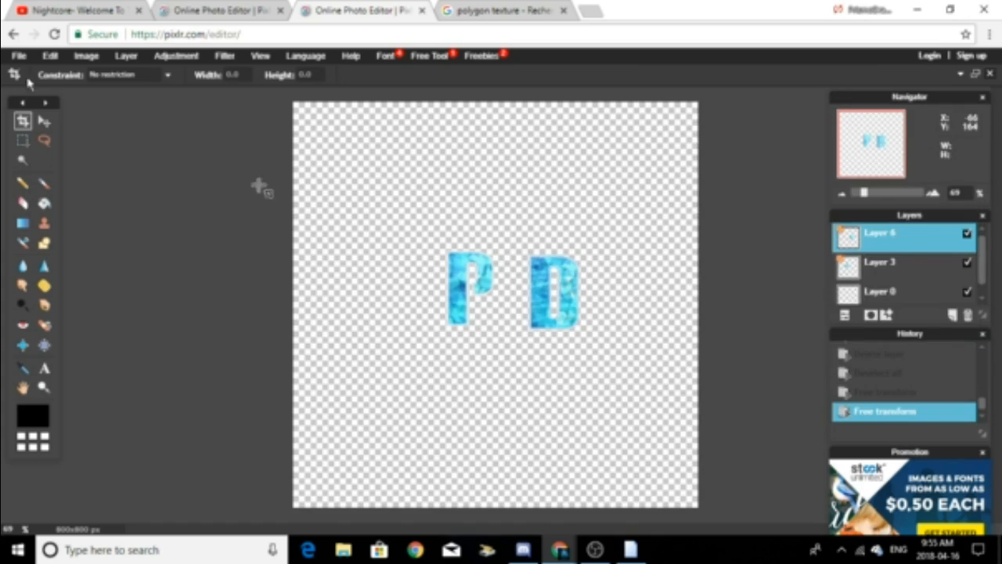
# Open the dark blue space image with planets from the Pictures folder as a new layer
pyautogui.click(130, 57)
pyautogui.click(161, 118)
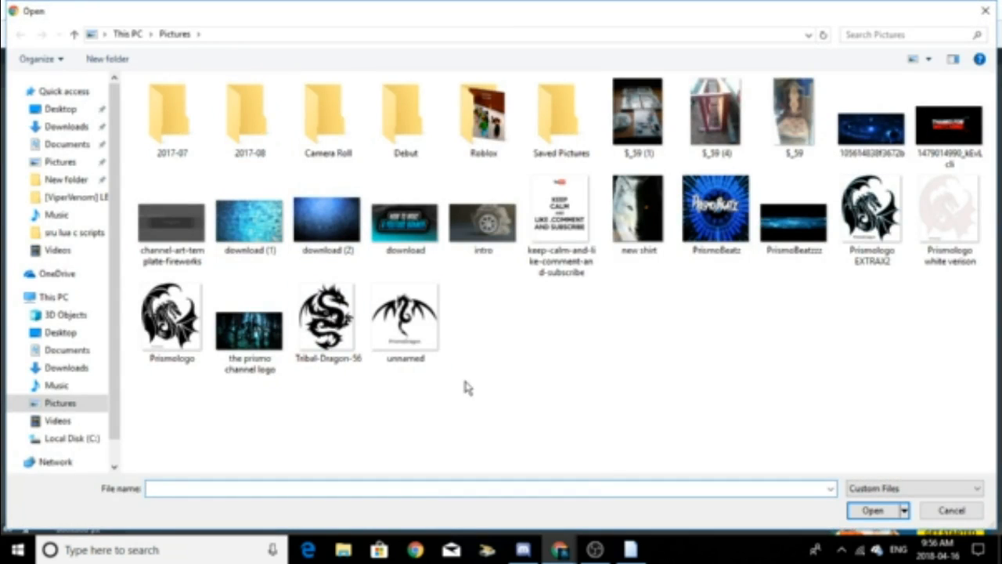
pyautogui.click(592, 354)
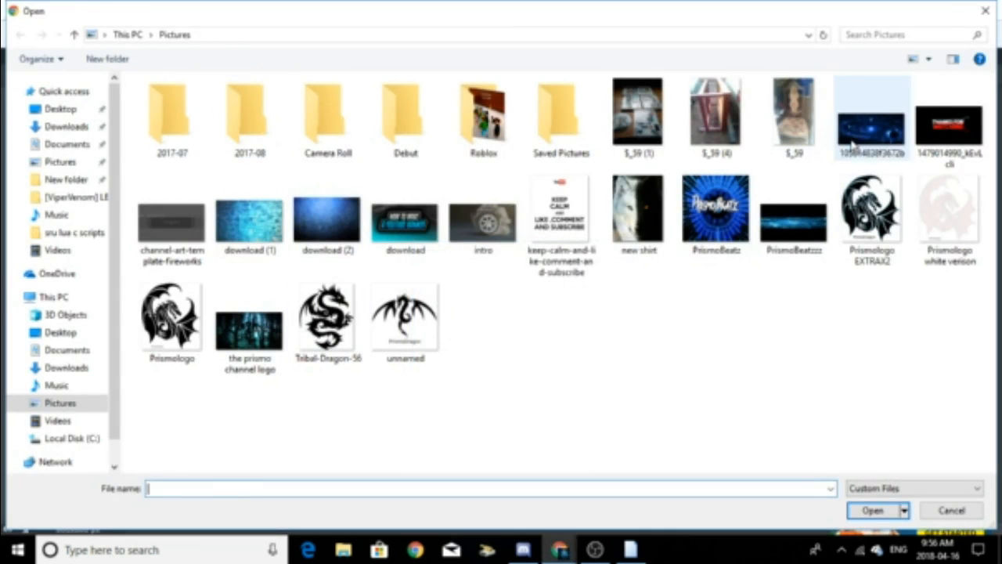
pyautogui.click(850, 143)
pyautogui.click(874, 510)
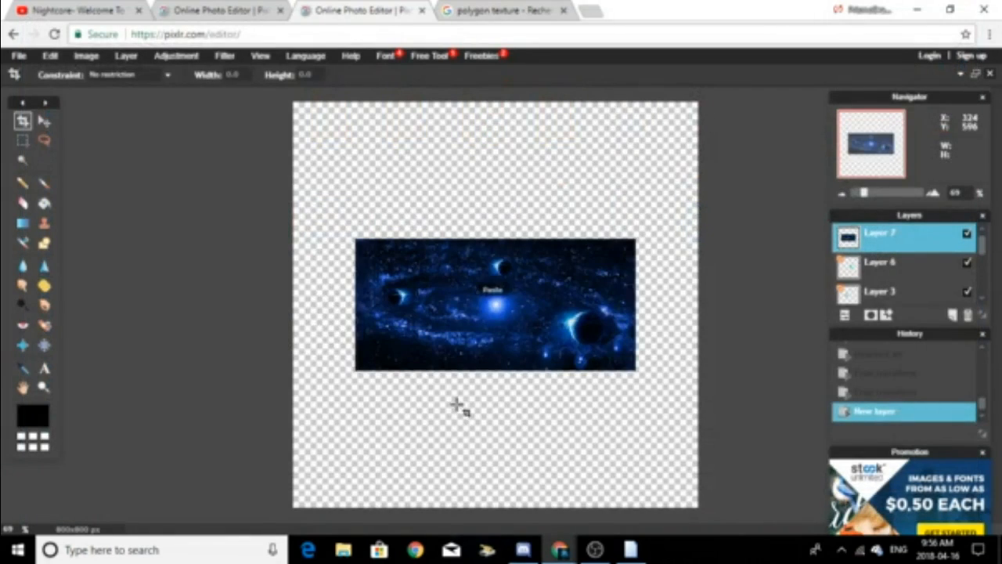
# Stretch the space image on Layer 7 over the whole canvas with Free transform, and move the layer below Layer 3
pyautogui.click(53, 55)
pyautogui.click(78, 161)
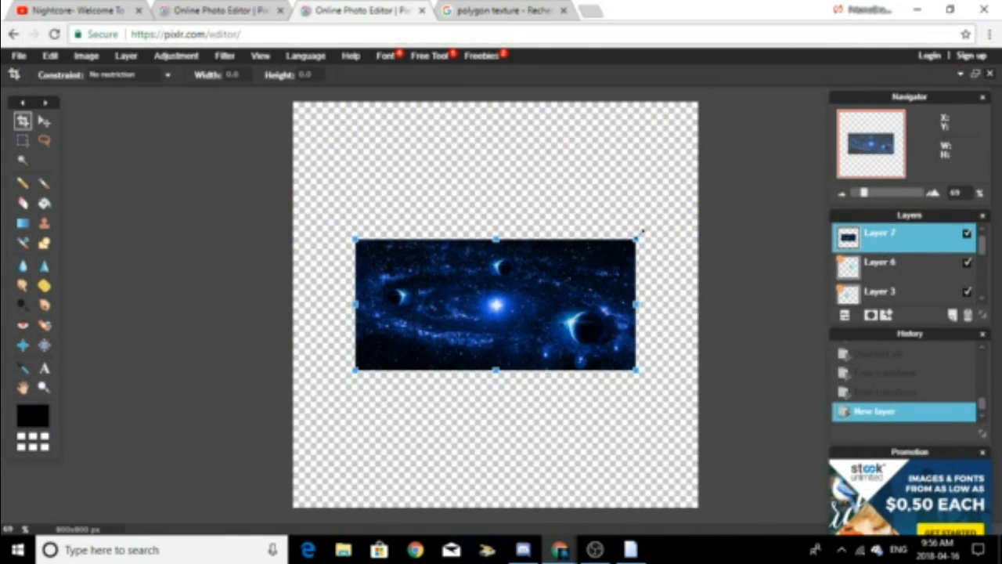
pyautogui.moveTo(638, 235); pyautogui.dragTo(709, 96)
pyautogui.click(773, 237)
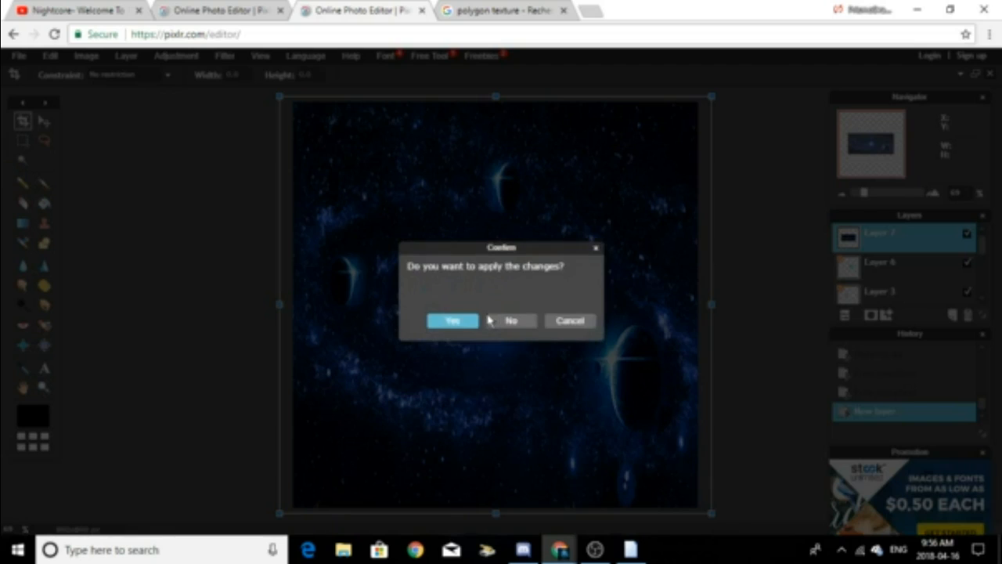
pyautogui.click(510, 321)
pyautogui.moveTo(899, 243); pyautogui.dragTo(887, 315)
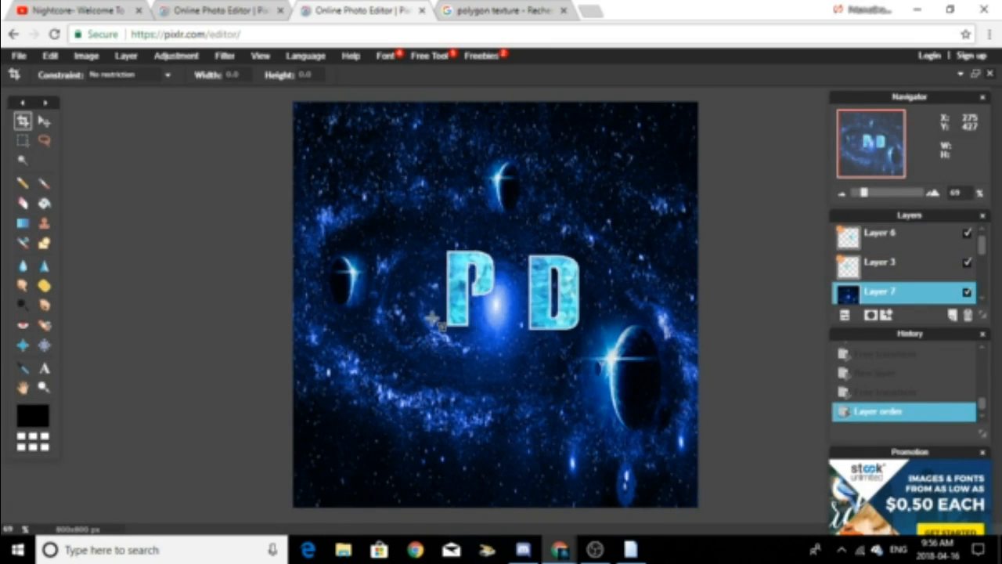
# Search Google Images for "space background" in a new browser tab, look over the results, and return to the Pixlr logo document
pyautogui.click(589, 11)
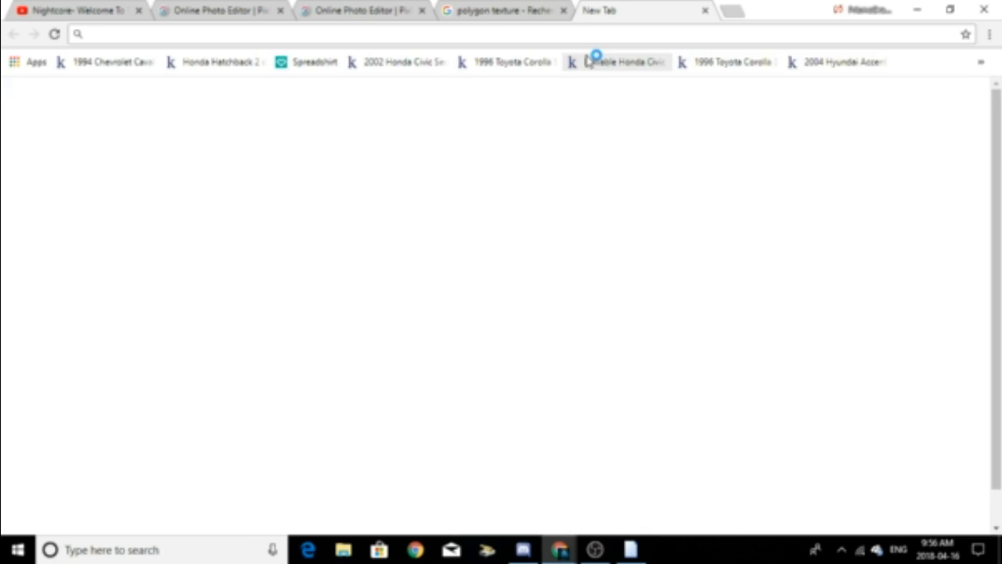
pyautogui.write('space background')
pyautogui.press('Return')
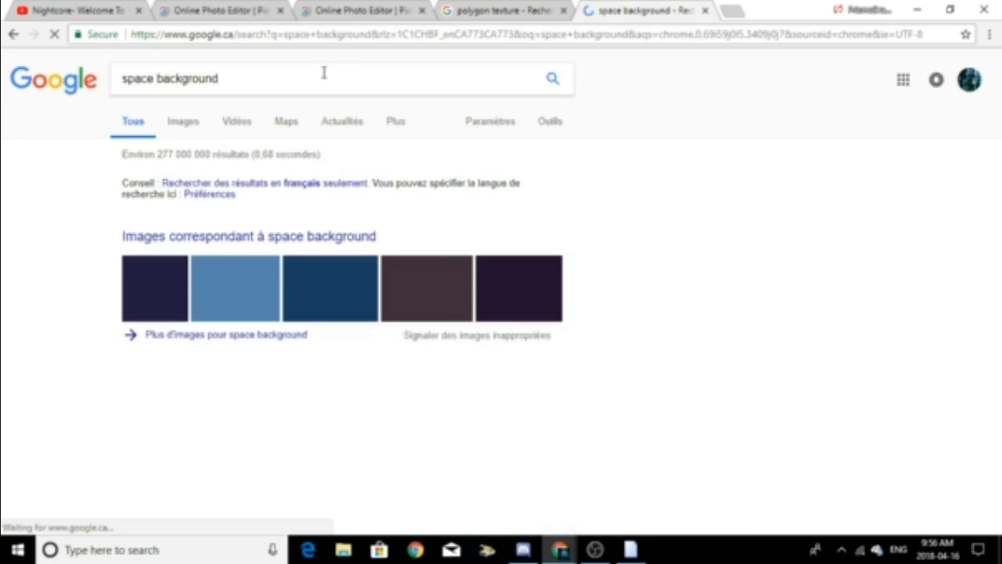
pyautogui.click(191, 122)
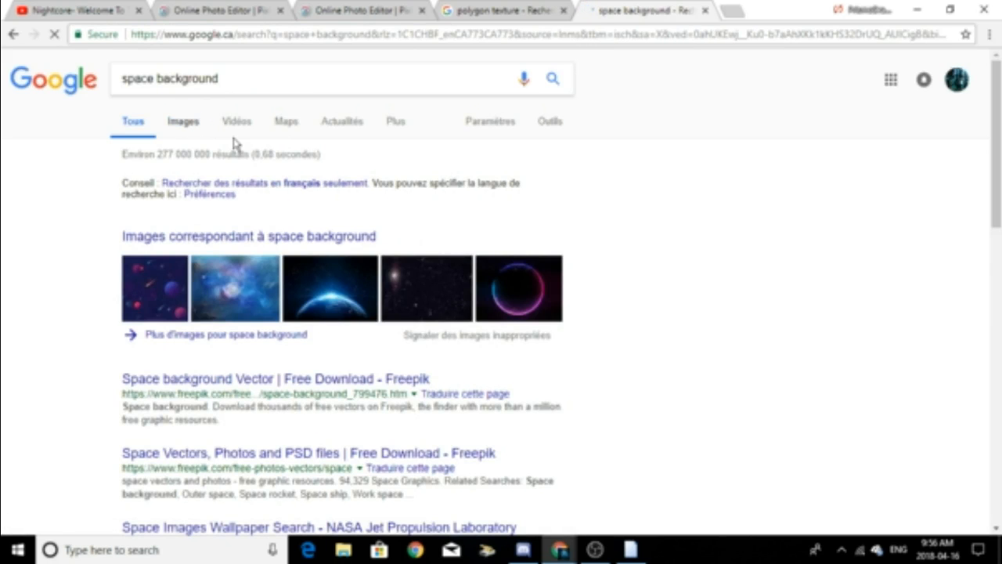
pyautogui.scroll(-4, 320, 338)
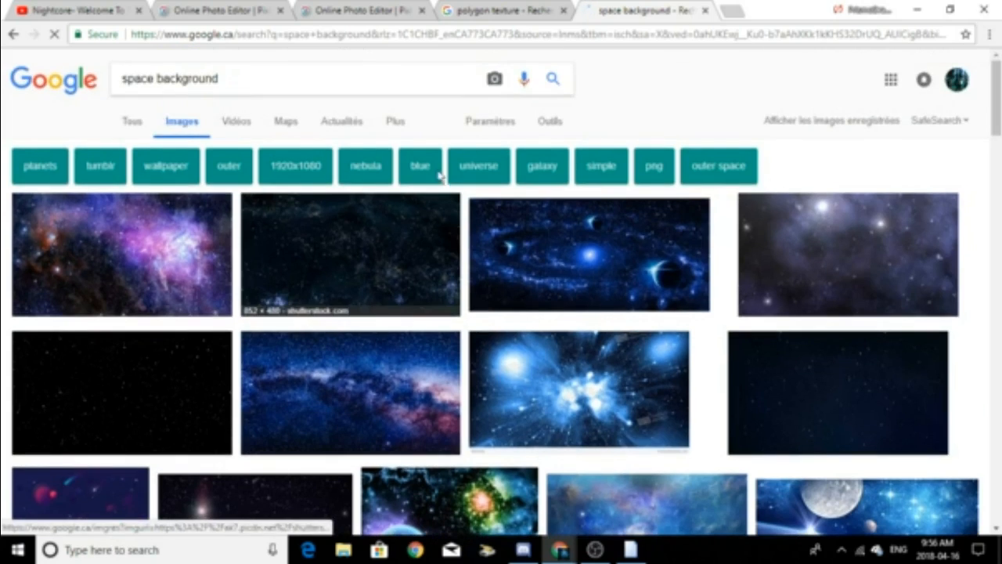
pyautogui.click(360, 10)
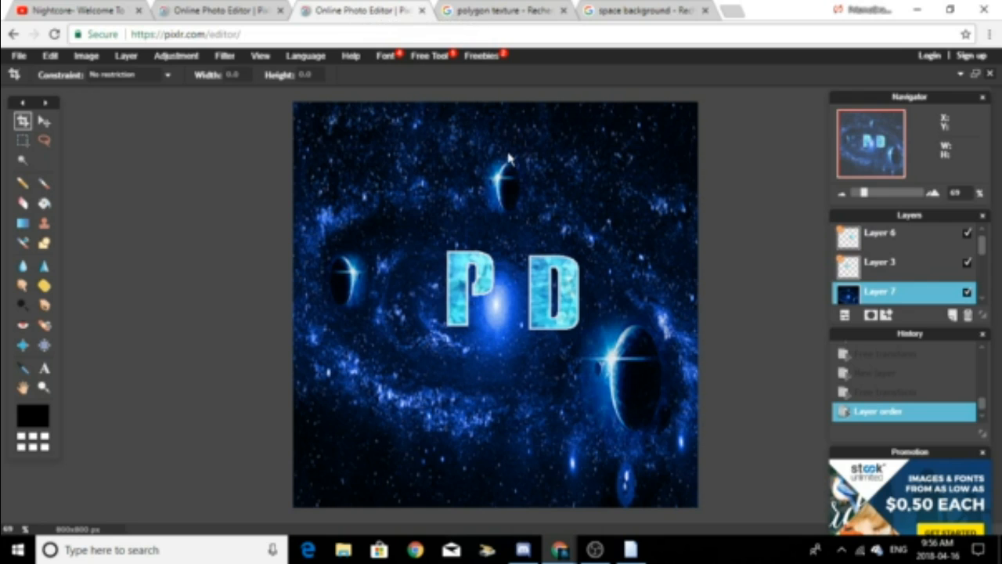
pyautogui.click(50, 56)
pyautogui.click(118, 162)
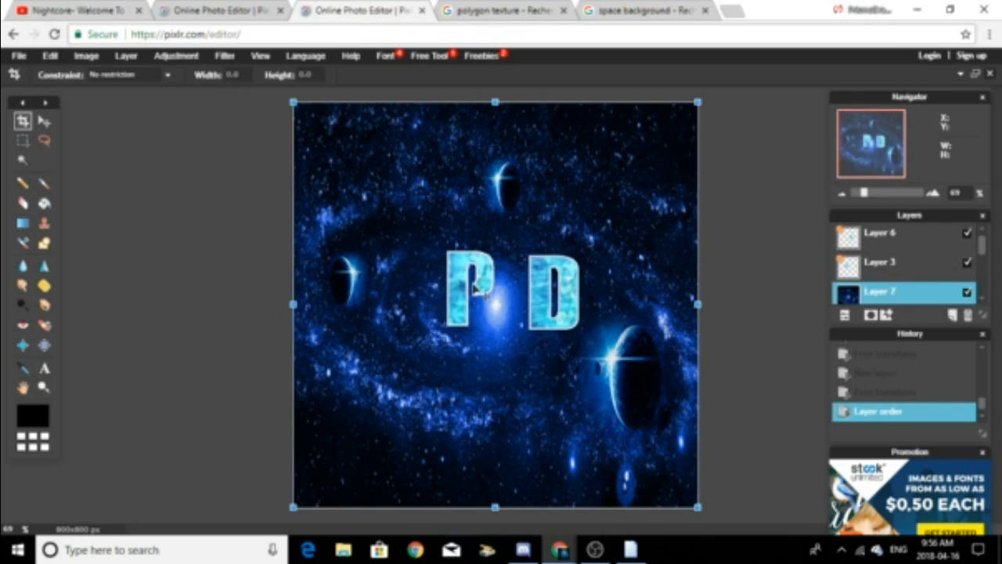
pyautogui.click(118, 201)
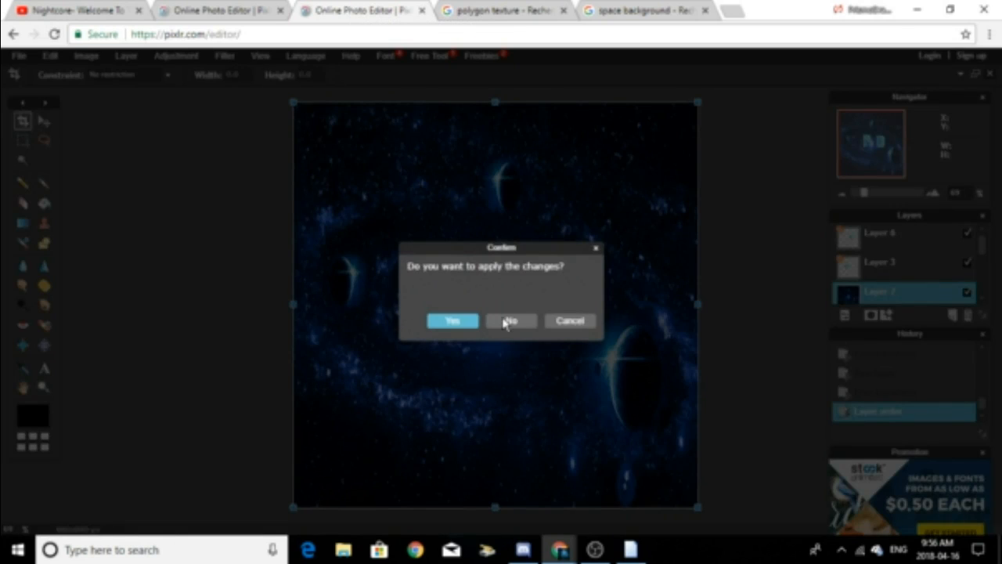
pyautogui.click(508, 321)
# Move the P on Layer 3 slightly left and down with Free transform, and apply the change
pyautogui.click(896, 263)
pyautogui.click(52, 57)
pyautogui.click(133, 163)
pyautogui.moveTo(466, 276); pyautogui.dragTo(450, 282)
pyautogui.click(115, 193)
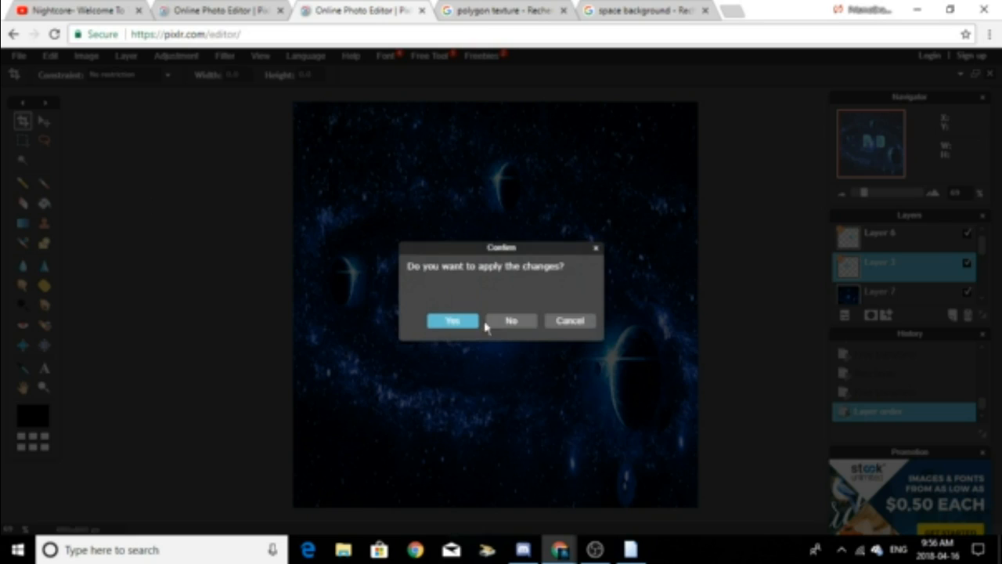
pyautogui.click(465, 322)
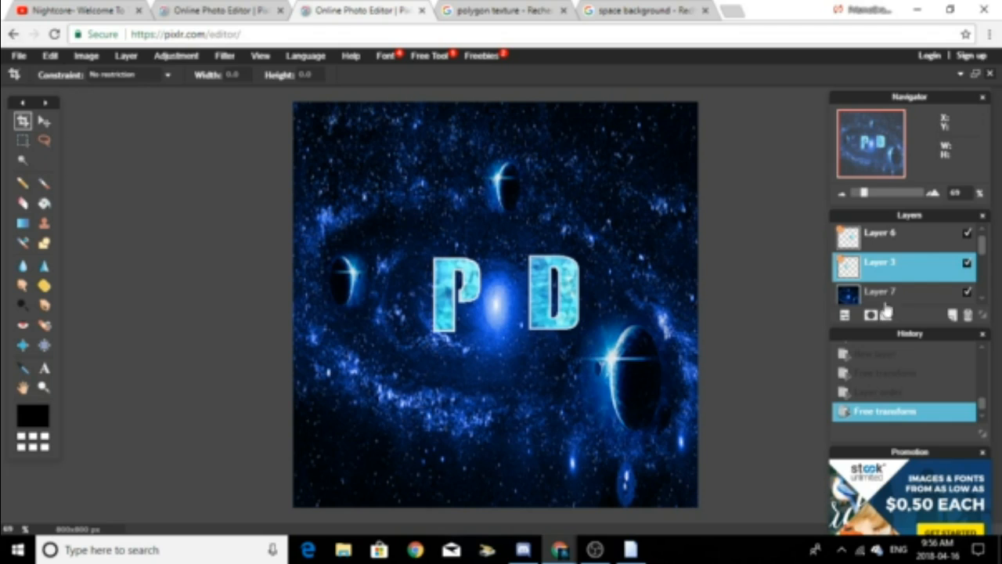
# Move the D on Layer 6 left, close beside the P, and apply the change
pyautogui.click(867, 240)
pyautogui.click(50, 55)
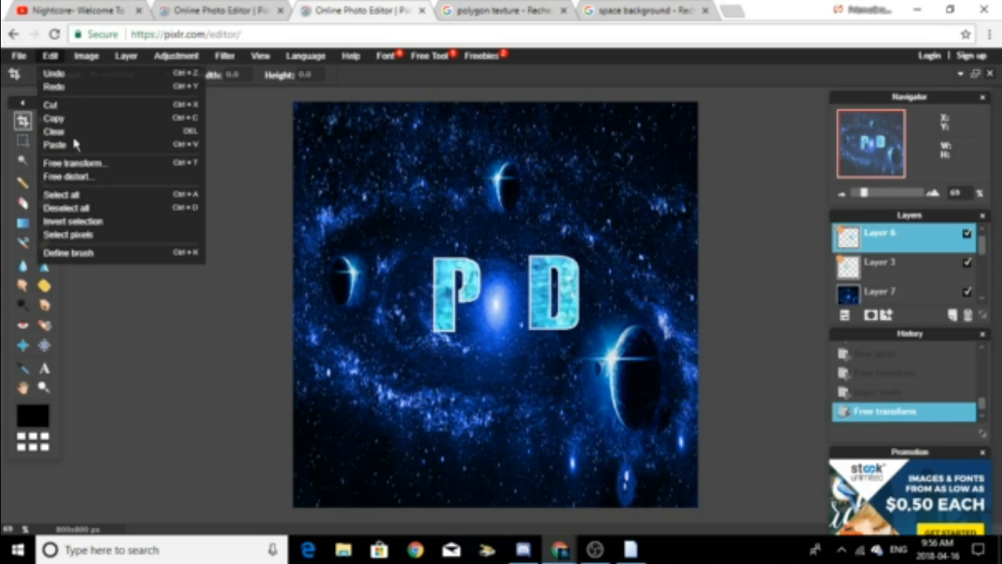
pyautogui.click(75, 177)
pyautogui.moveTo(554, 284); pyautogui.dragTo(526, 291)
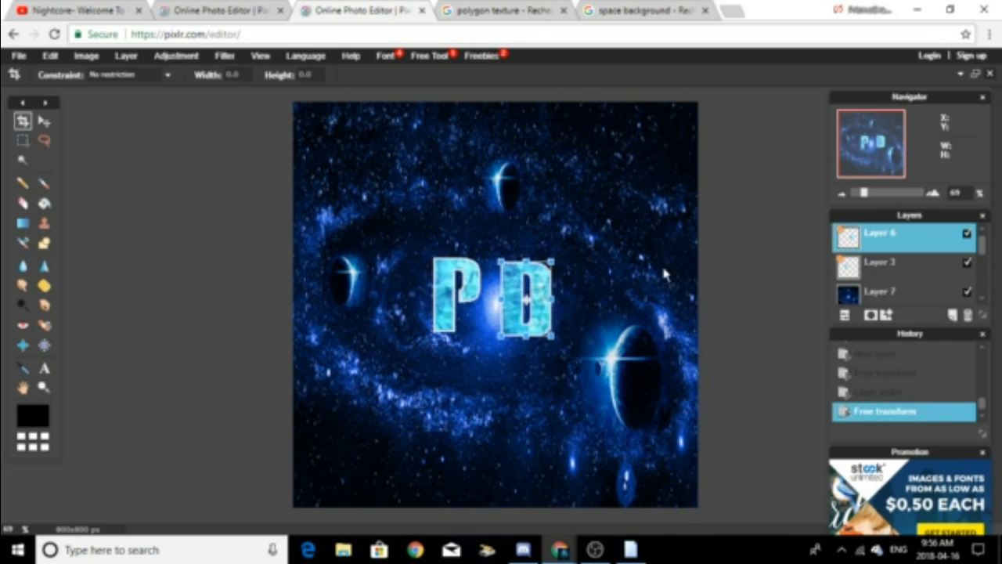
pyautogui.click(157, 311)
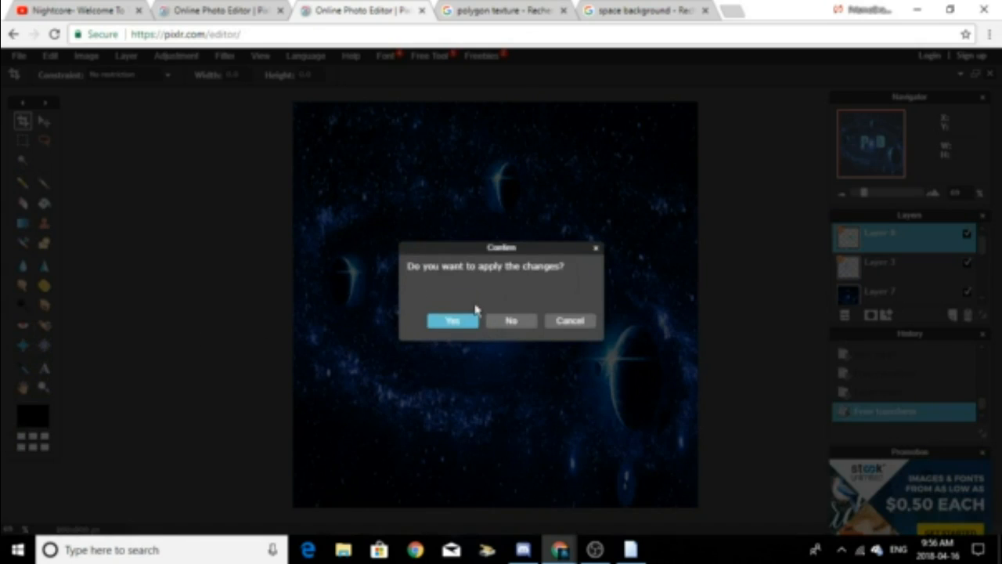
pyautogui.click(452, 321)
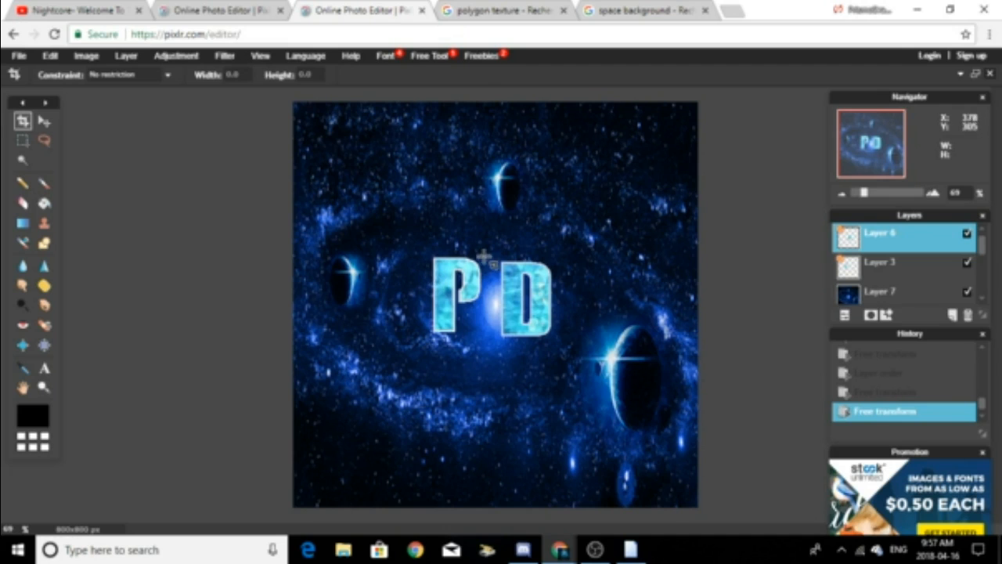
pyautogui.click(603, 352)
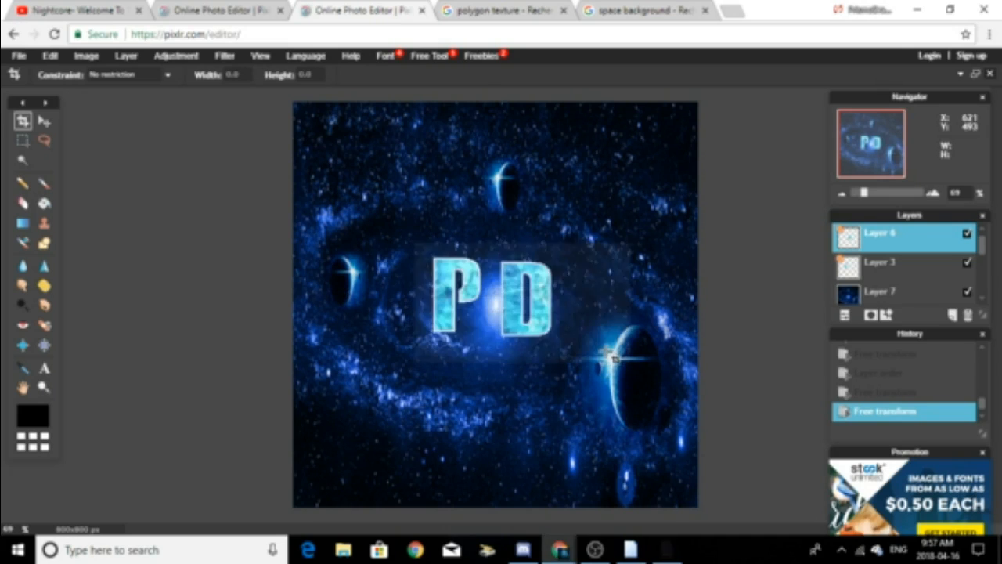
# Darken the D on Layer 6 with Brightness & Contrast at brightness -61
pyautogui.click(177, 56)
pyautogui.click(202, 73)
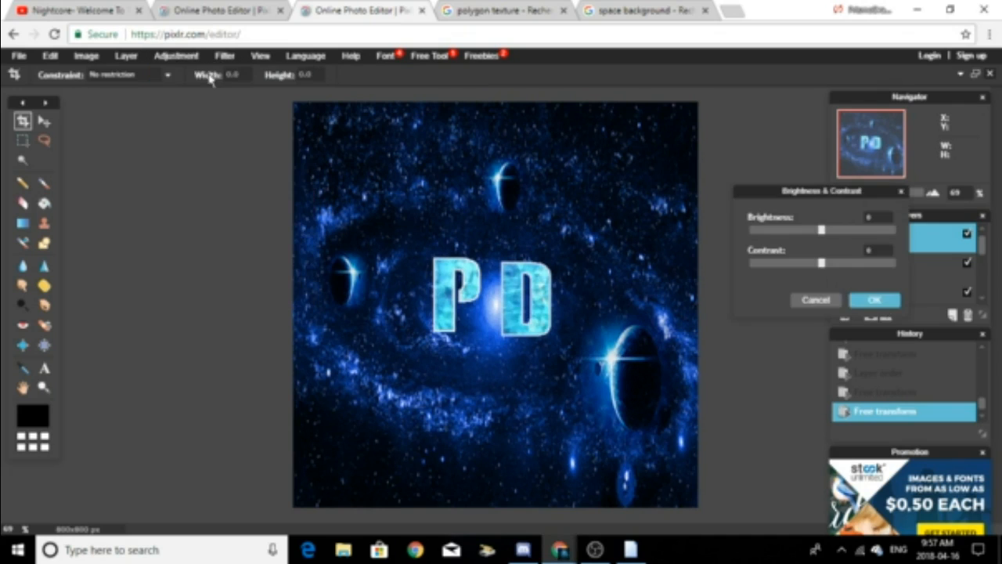
pyautogui.moveTo(822, 230); pyautogui.dragTo(775, 251)
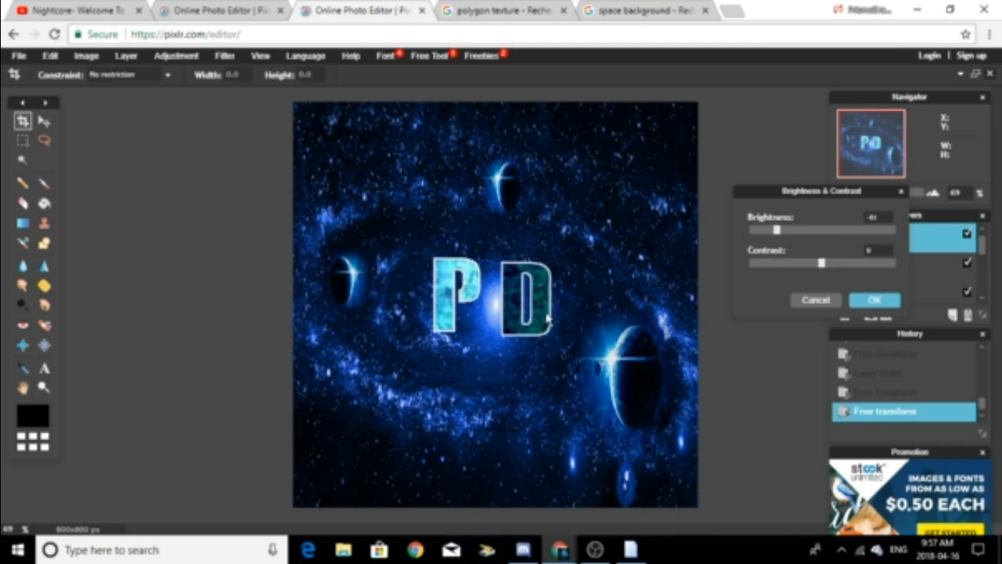
pyautogui.click(874, 300)
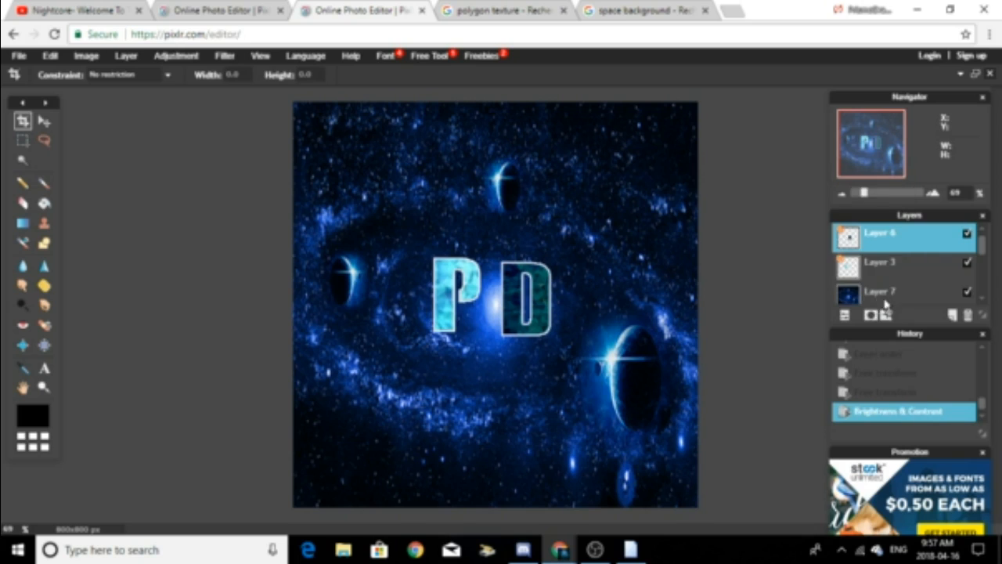
# Darken the P on Layer 3 to match the D, using Brightness & Contrast at brightness -50
pyautogui.click(867, 272)
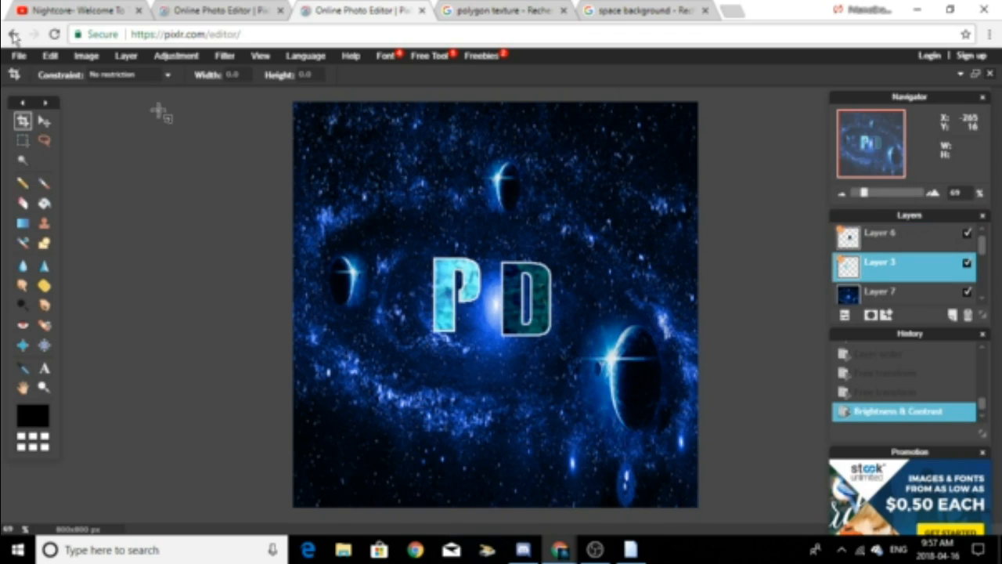
pyautogui.click(175, 55)
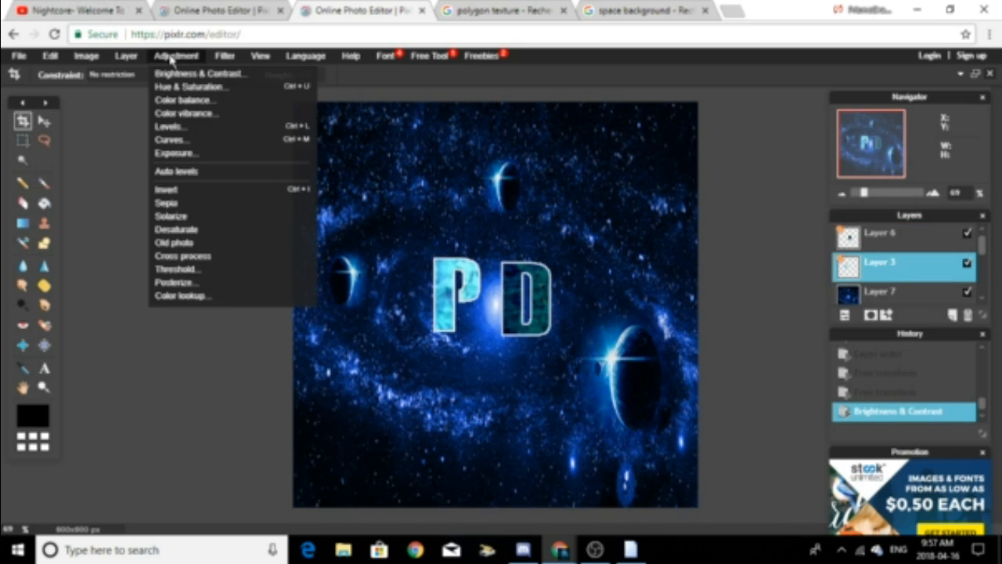
pyautogui.click(188, 71)
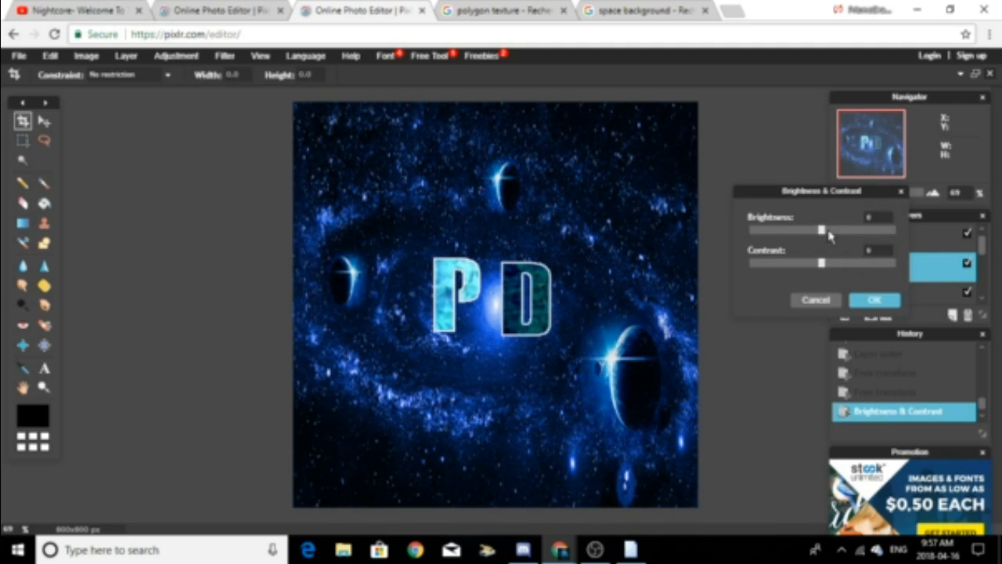
pyautogui.moveTo(826, 233); pyautogui.dragTo(787, 249)
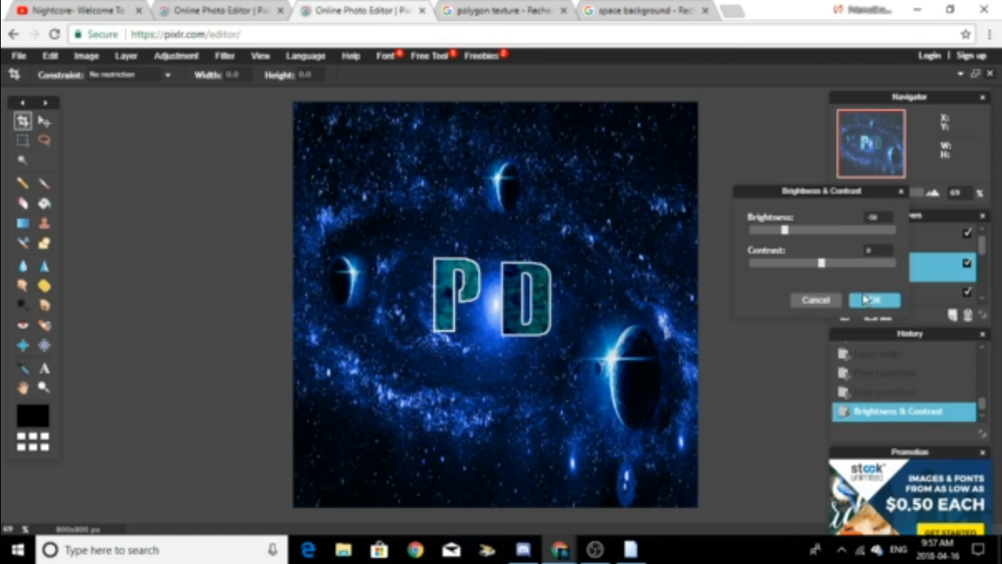
pyautogui.click(872, 301)
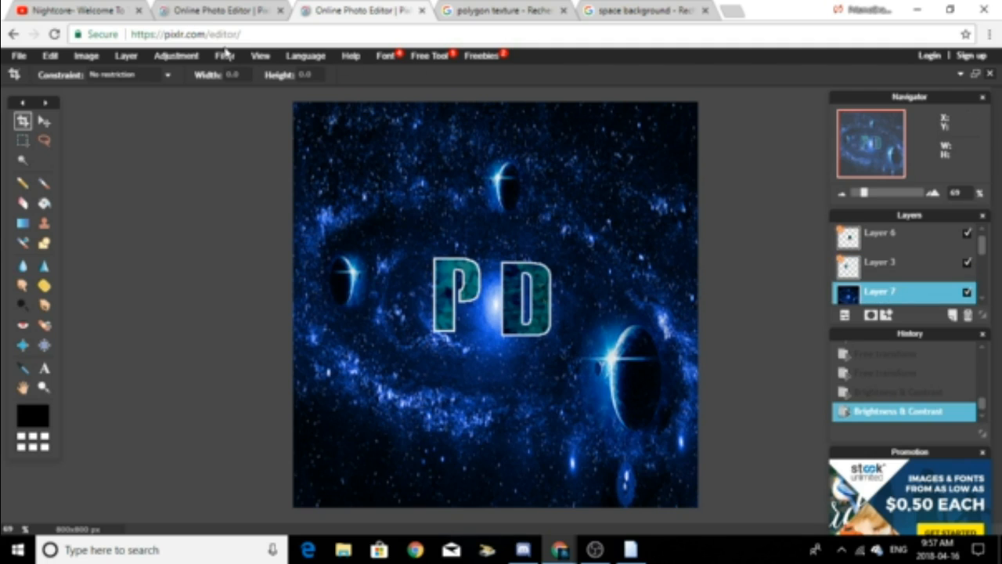
# Darken the space background on Layer 7 with Brightness & Contrast at brightness -26
pyautogui.click(191, 56)
pyautogui.click(195, 74)
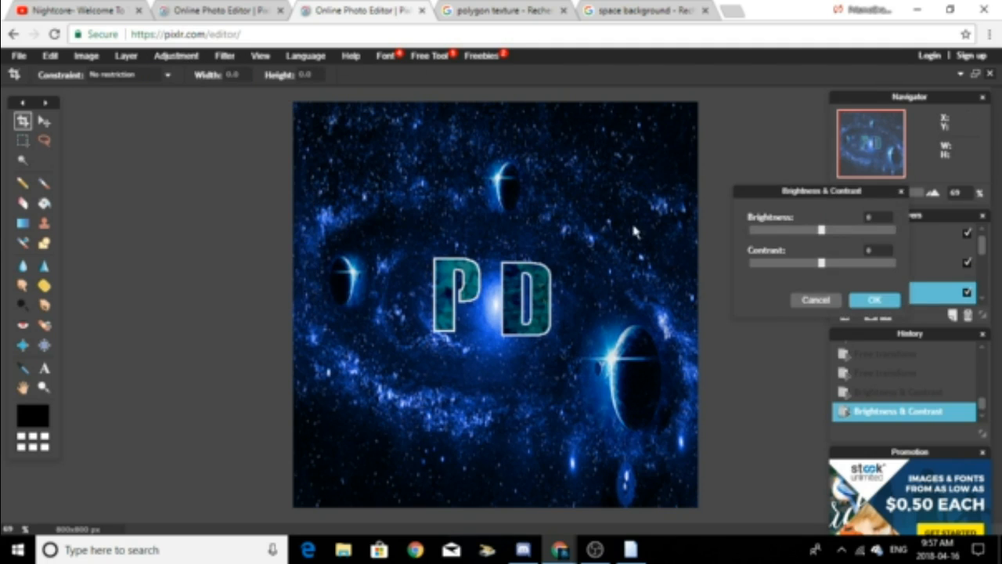
pyautogui.moveTo(821, 232); pyautogui.dragTo(804, 239)
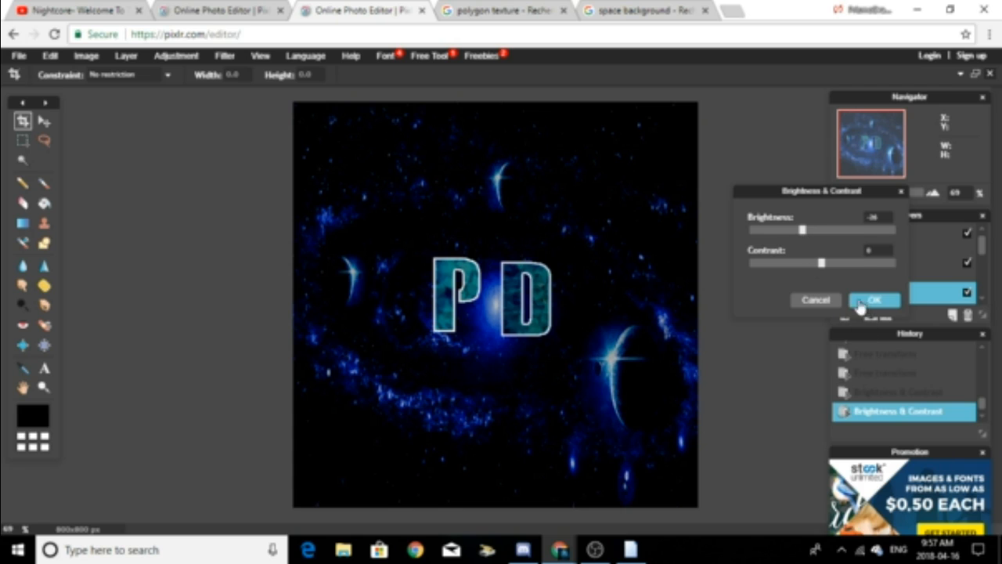
pyautogui.click(872, 300)
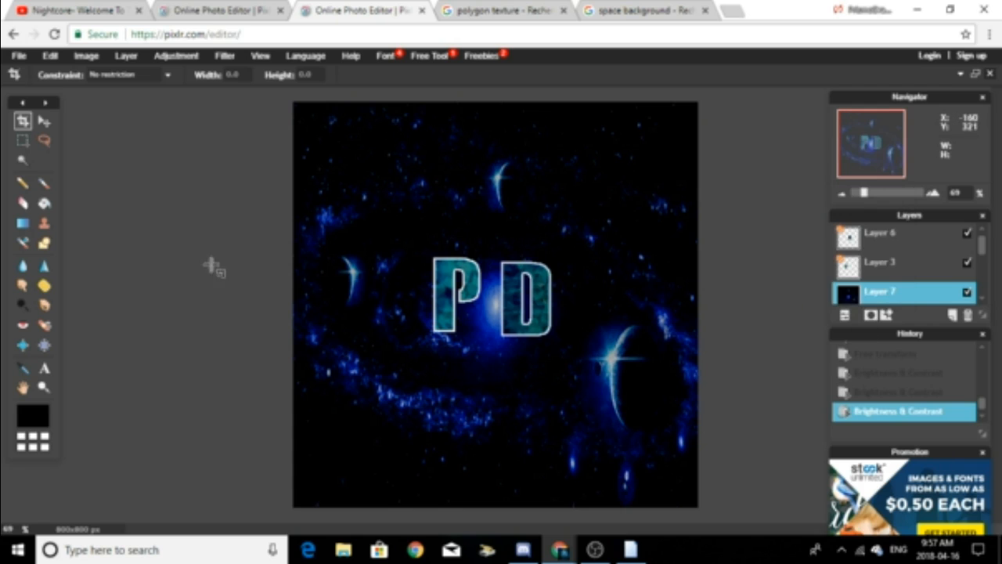
# Save the image to the computer's Pictures folder as a JPEG named Logo
pyautogui.click(18, 55)
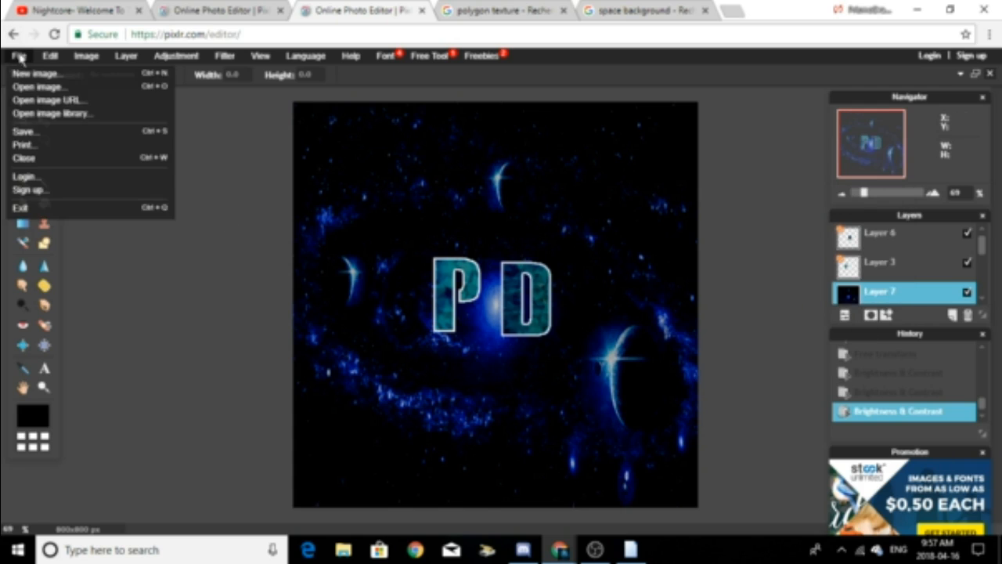
pyautogui.click(34, 136)
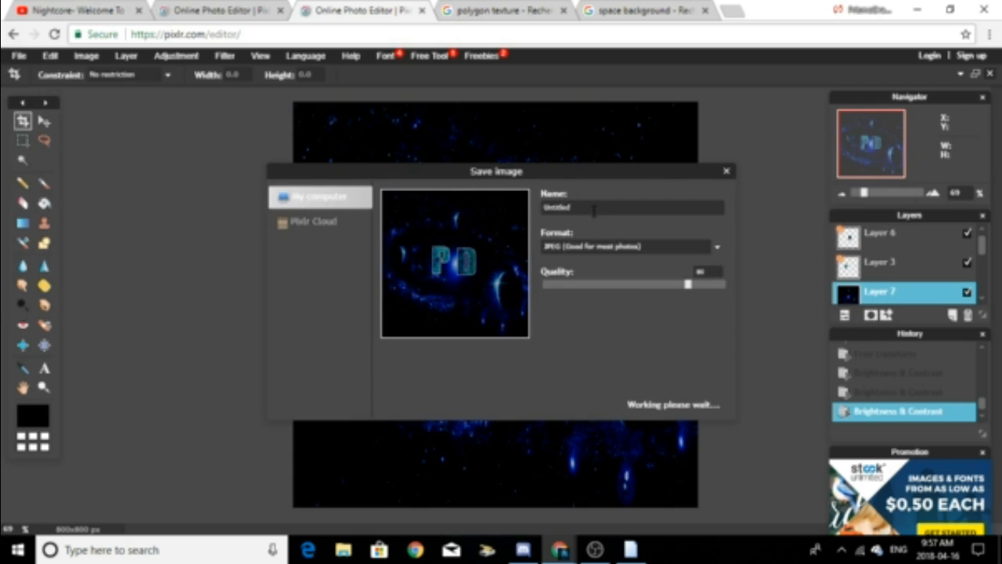
pyautogui.press('BackSpace')
pyautogui.write('Logog')
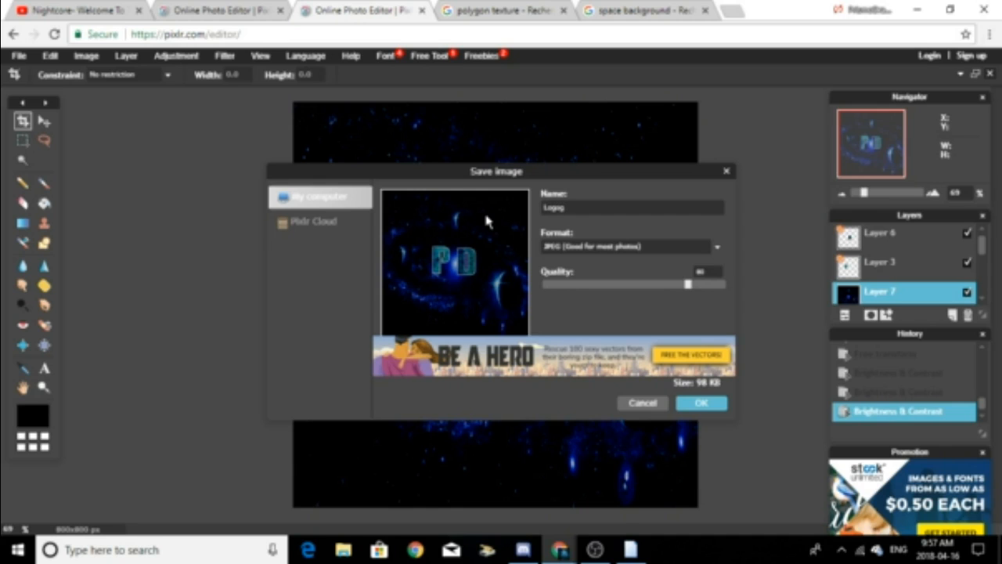
pyautogui.press('BackSpace')
pyautogui.click(714, 404)
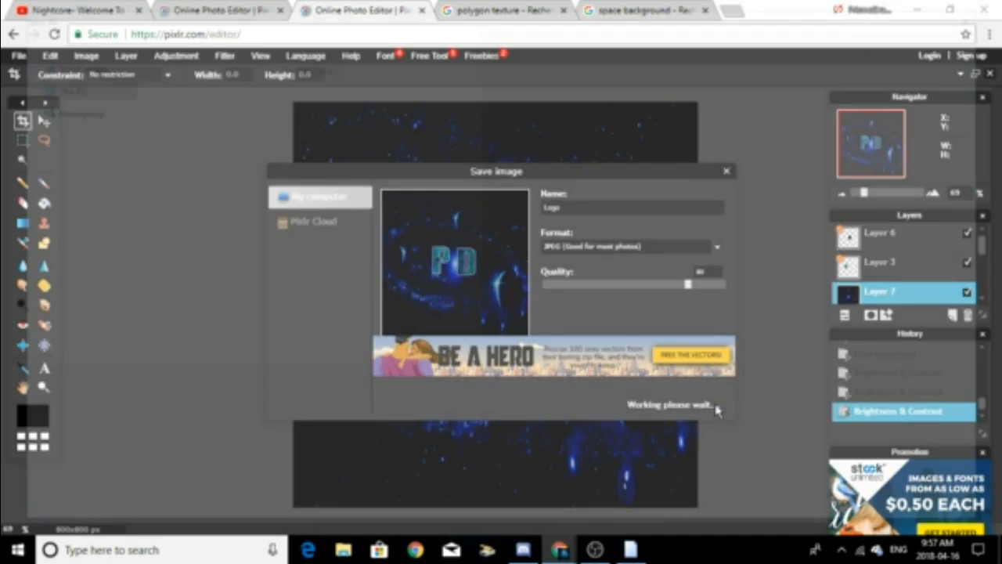
pyautogui.click(63, 133)
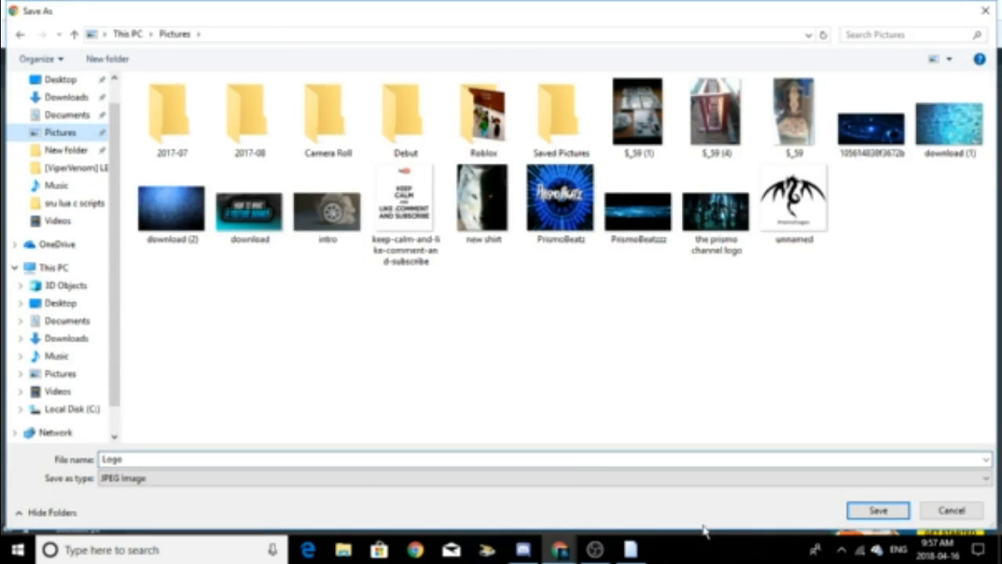
pyautogui.click(877, 512)
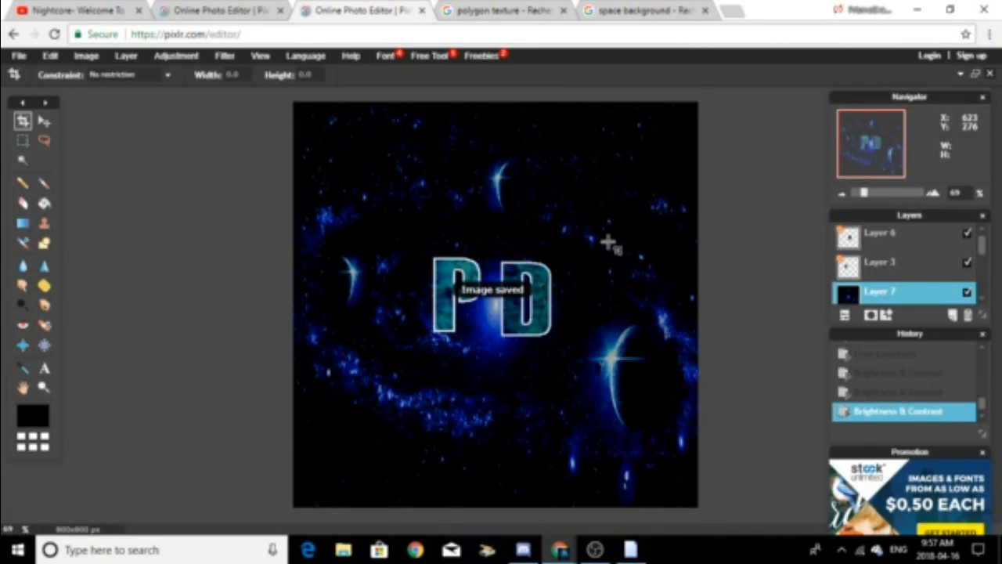
# Switch to YouTube in a new browser tab, open the channel's customization page and start editing the channel icon
pyautogui.click(744, 13)
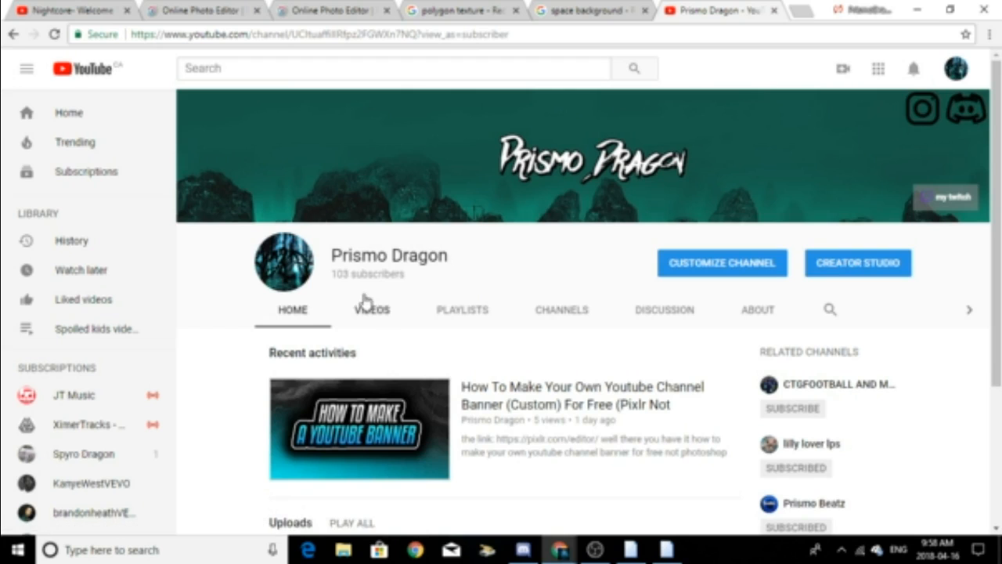
pyautogui.click(736, 269)
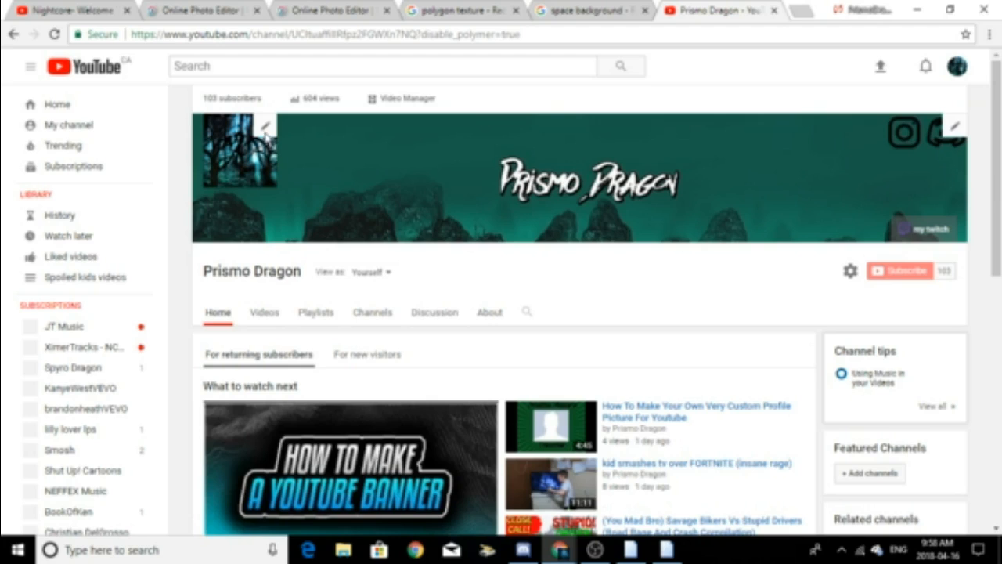
pyautogui.click(266, 130)
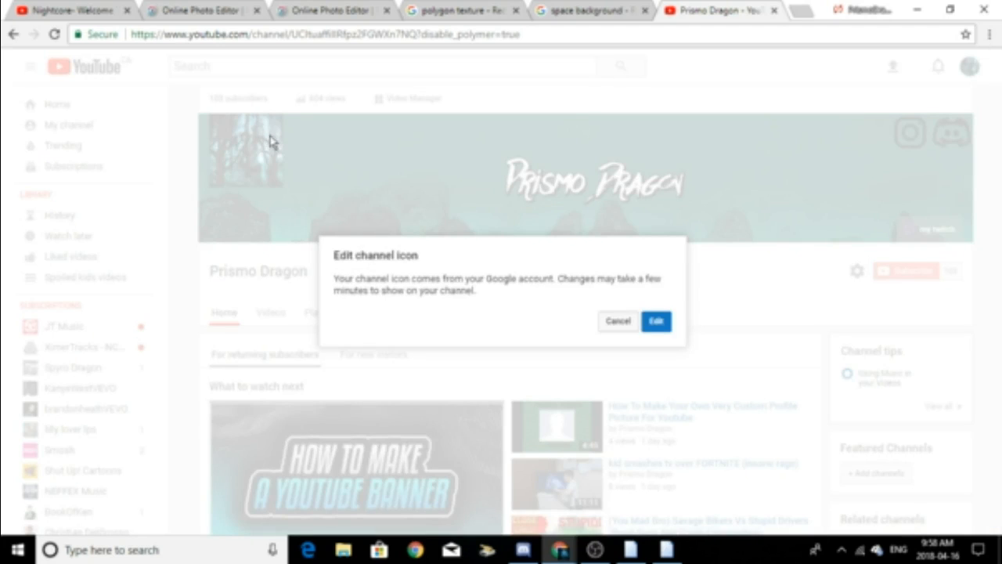
pyautogui.click(661, 320)
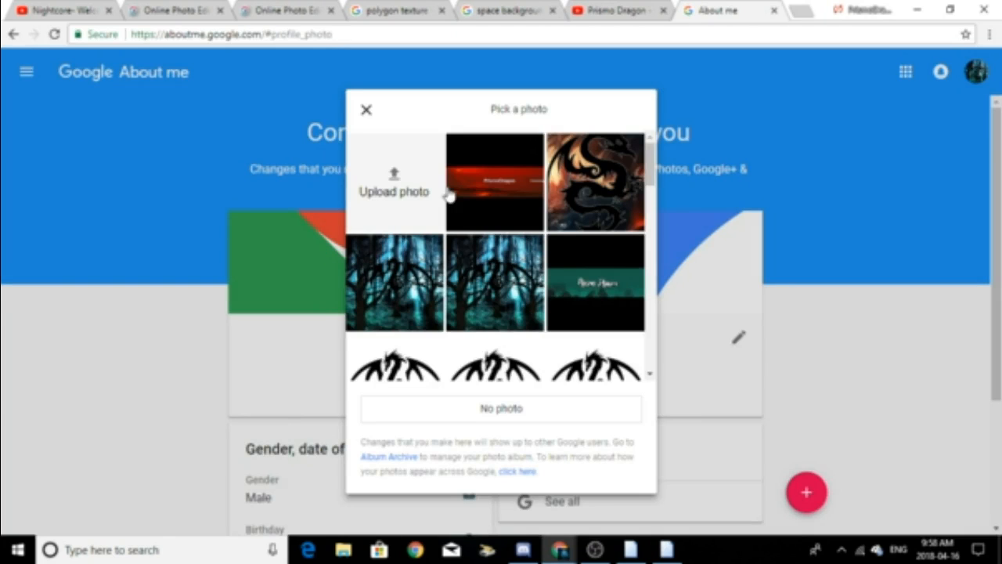
# Upload the Logo image from the Pictures folder as the profile photo
pyautogui.click(388, 202)
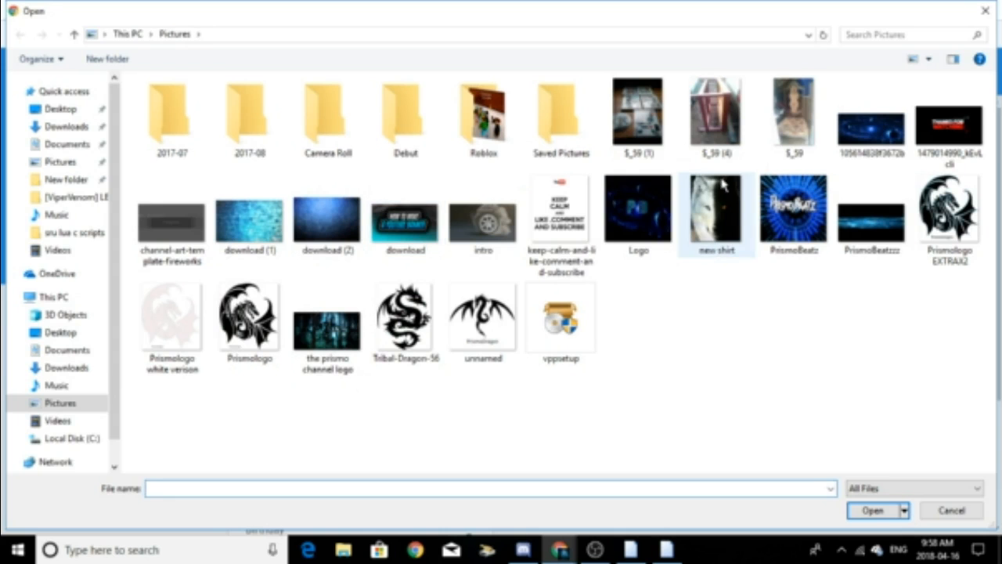
pyautogui.click(640, 207)
pyautogui.click(879, 513)
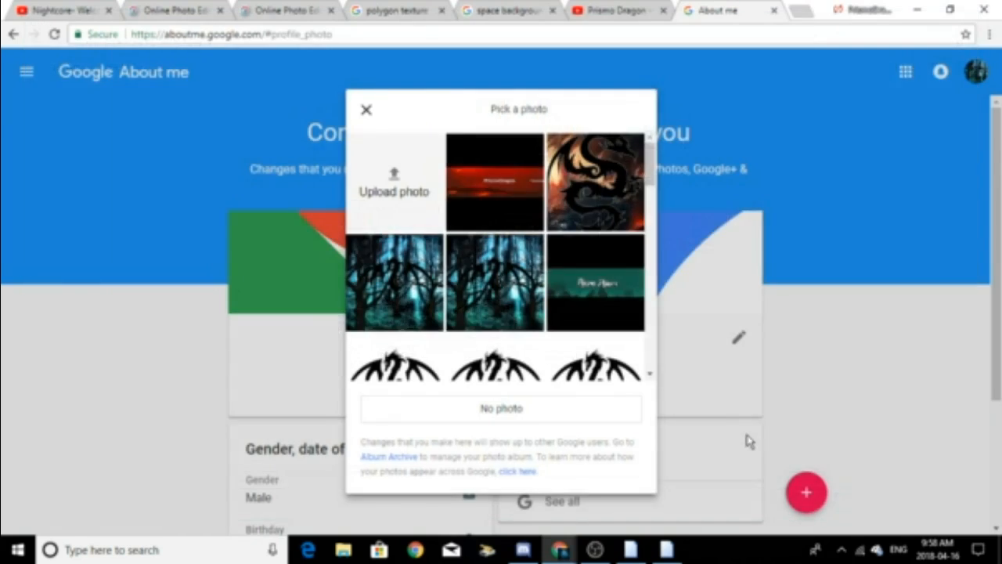